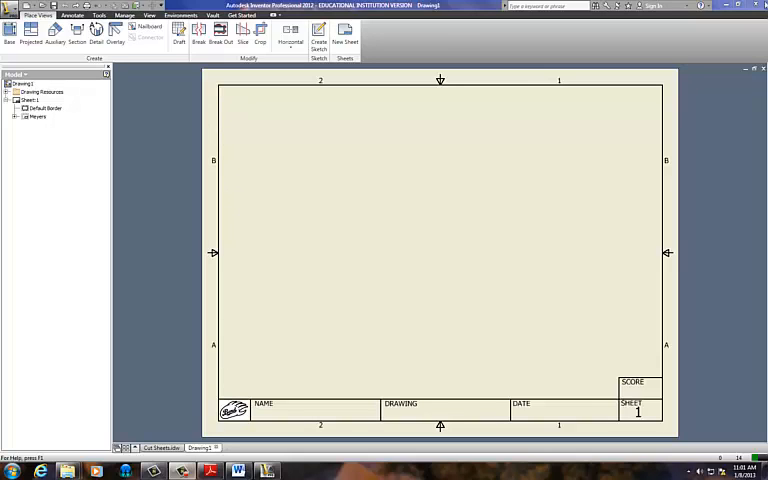
Step: Look over the Creating a Title Block PDF in Adobe Reader and close it
left_click(729, 5)
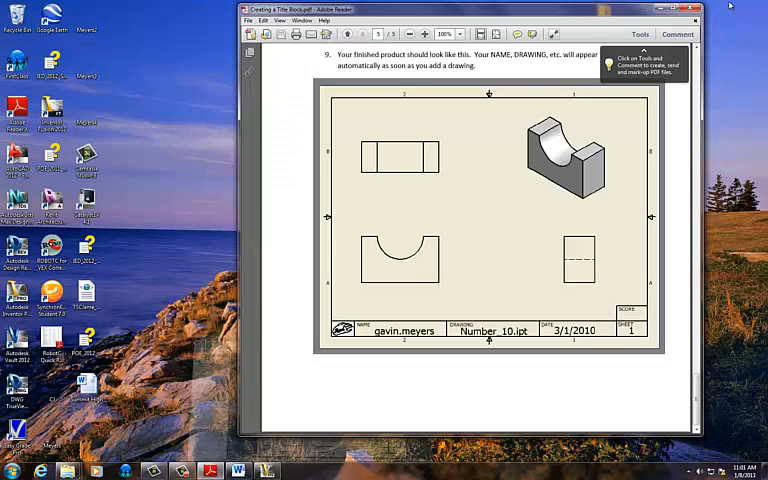
scroll(540, 105, "up", 10)
scroll(545, 107, "up", 10)
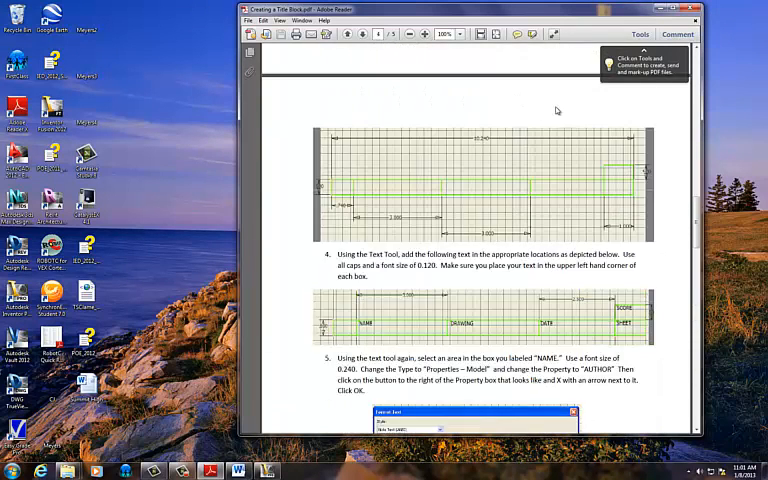
scroll(550, 108, "up", 10)
scroll(556, 110, "up", 10)
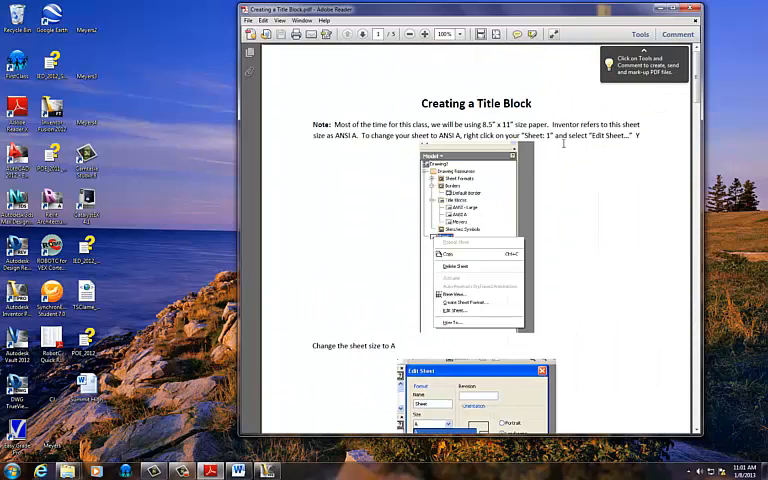
scroll(697, 115, "down", 1)
scroll(697, 115, "down", 1)
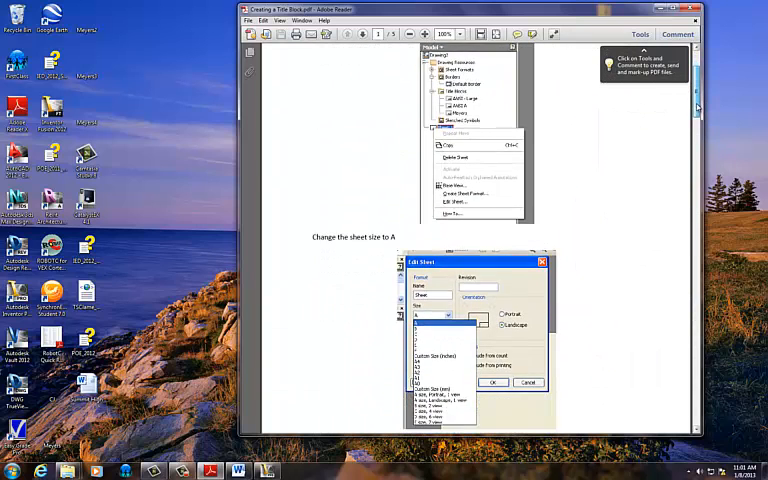
scroll(697, 115, "down", 1)
scroll(697, 115, "down", 2)
scroll(697, 115, "down", 2)
scroll(697, 115, "down", 3)
left_click(692, 9)
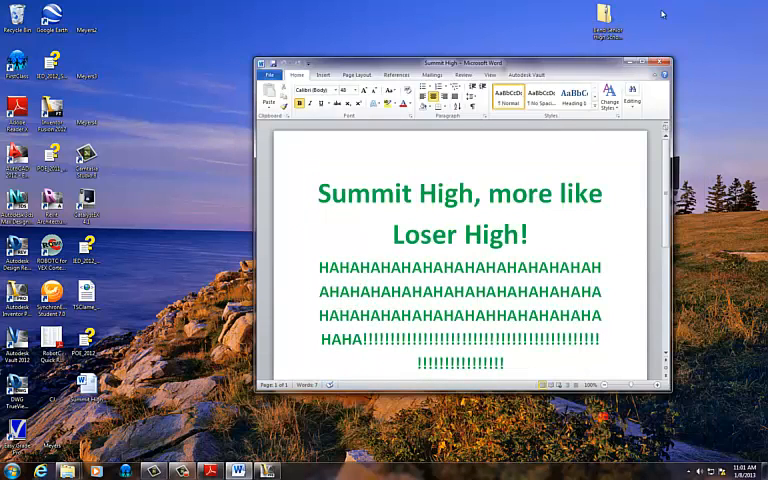
Step: Restore Inventor's blank sheet and glance at the New document dropdown
left_click(267, 469)
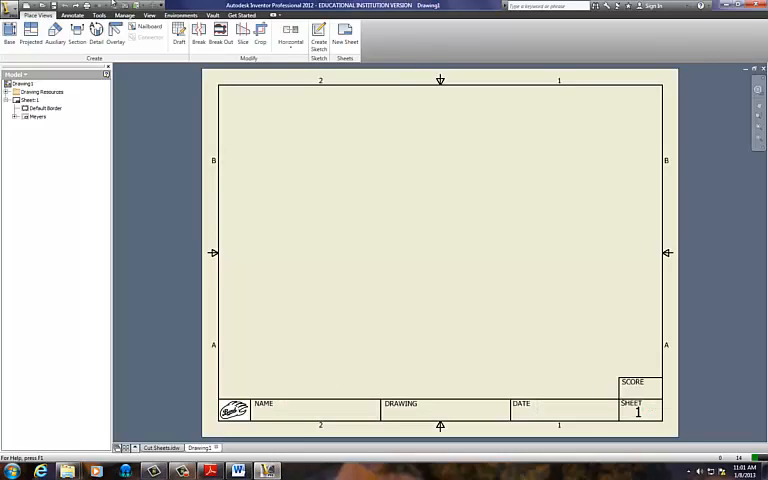
left_click(24, 6)
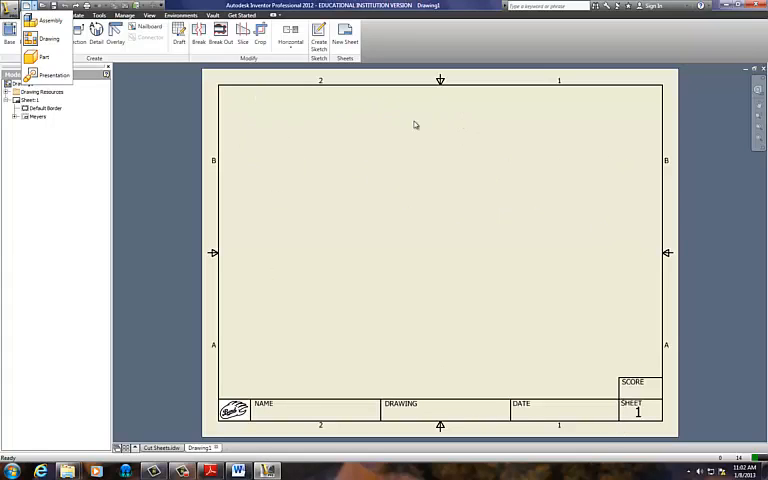
left_click(352, 89)
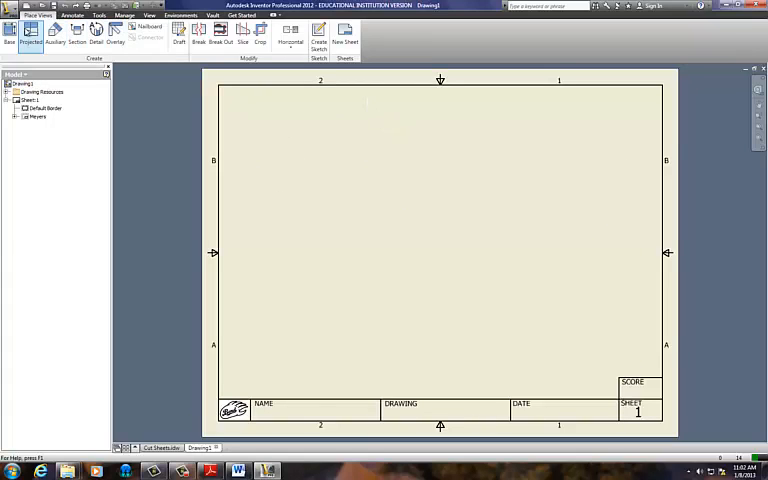
Step: Start a base view and browse to H: > My Documents > Courses > PLTW > IED > puzzle-cube
left_click(11, 31)
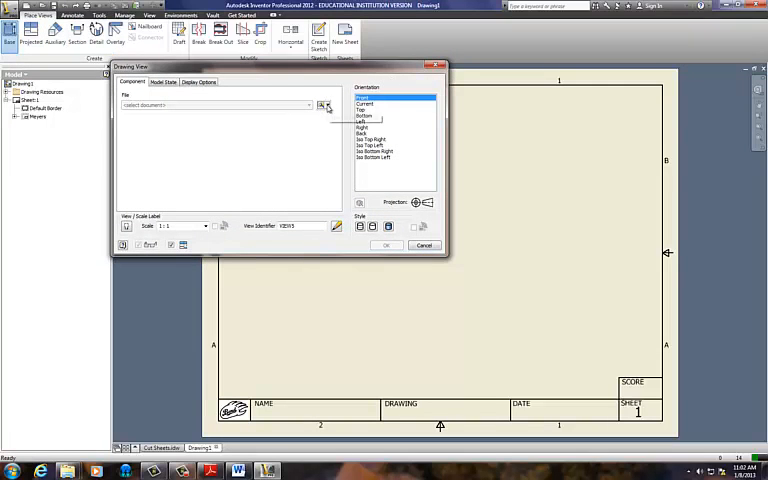
left_click(327, 106)
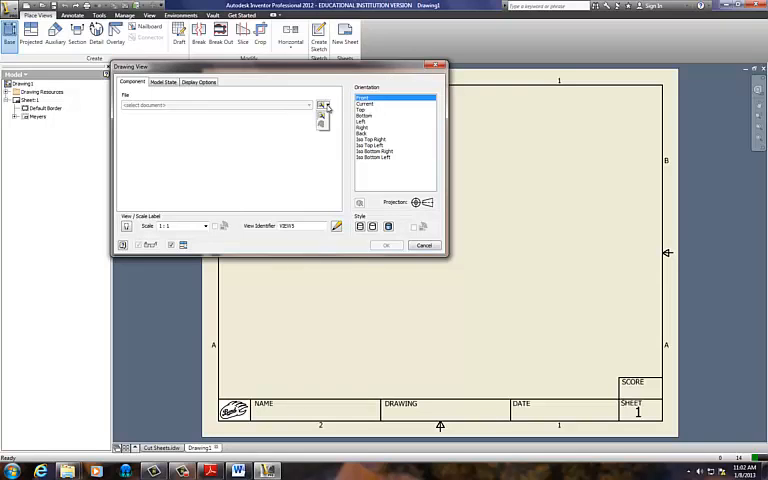
left_click(323, 106)
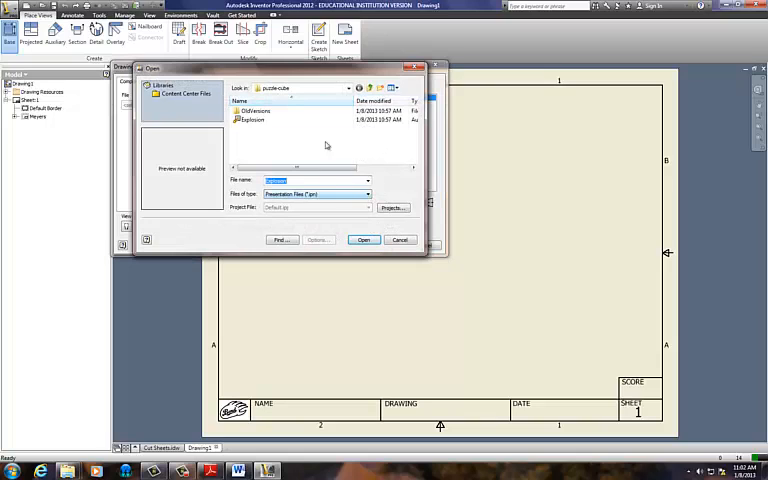
left_click(349, 88)
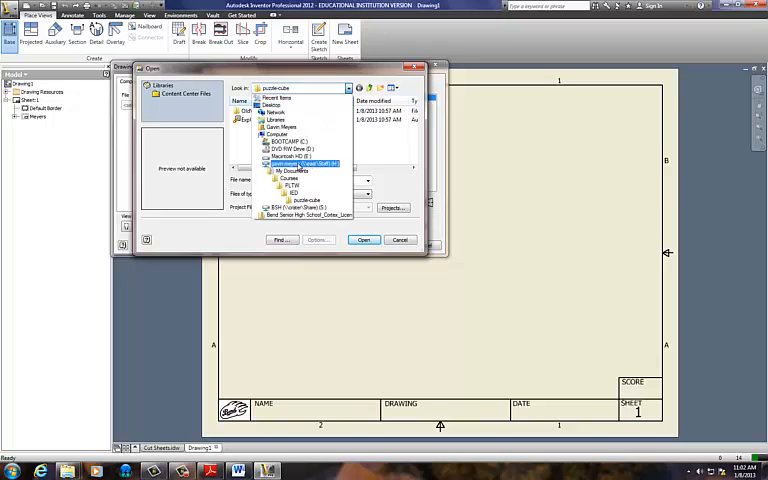
left_click(303, 164)
double_click(262, 192)
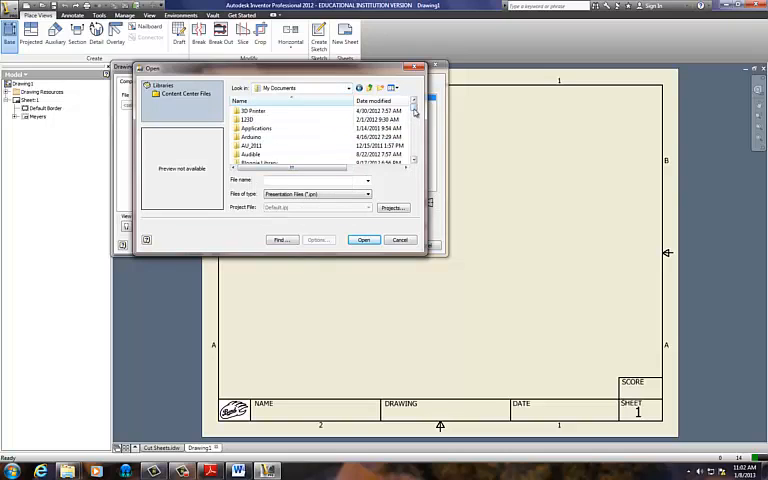
left_click_drag(413, 104, 415, 118)
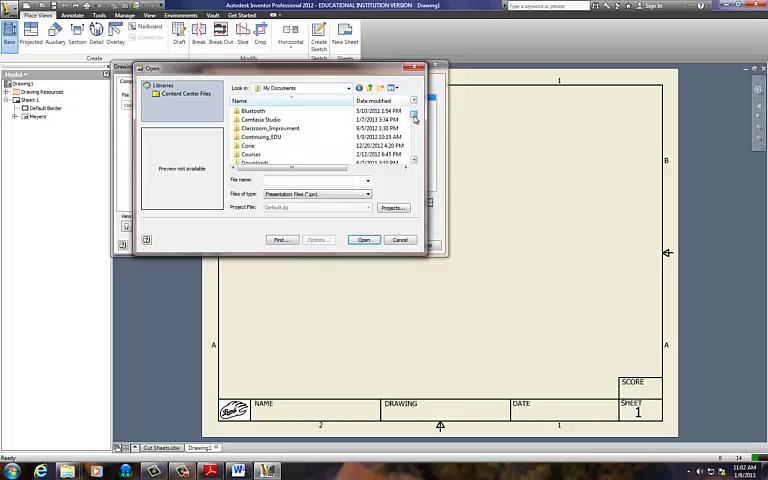
double_click(257, 154)
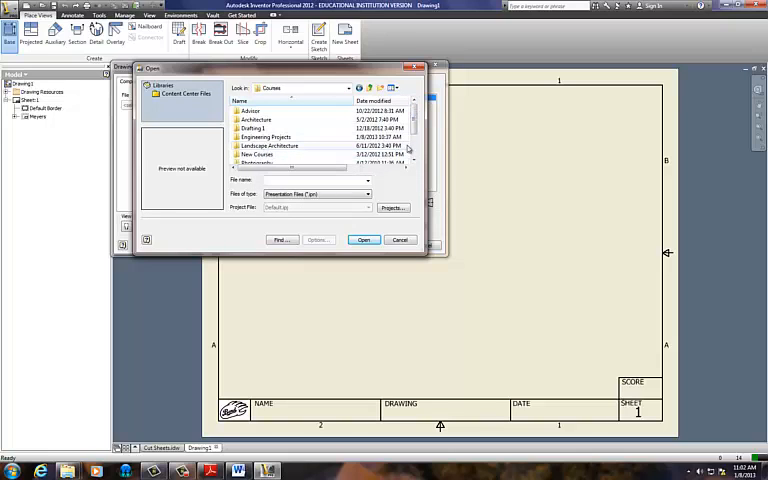
left_click(413, 162)
double_click(247, 145)
double_click(247, 120)
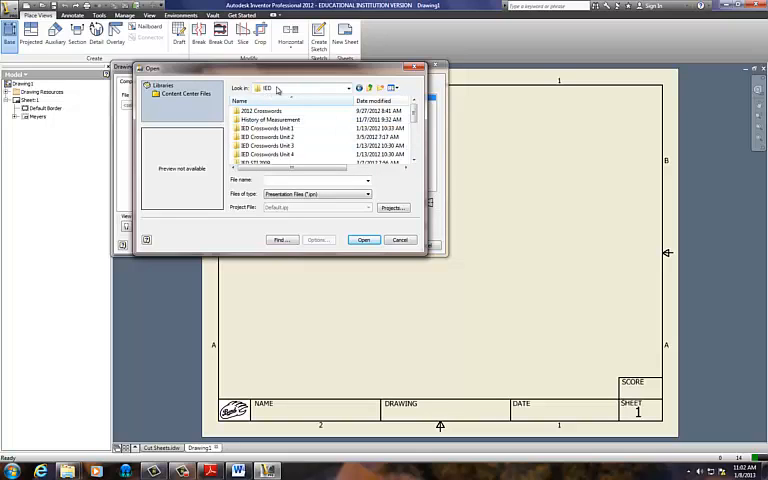
left_click_drag(415, 118, 415, 140)
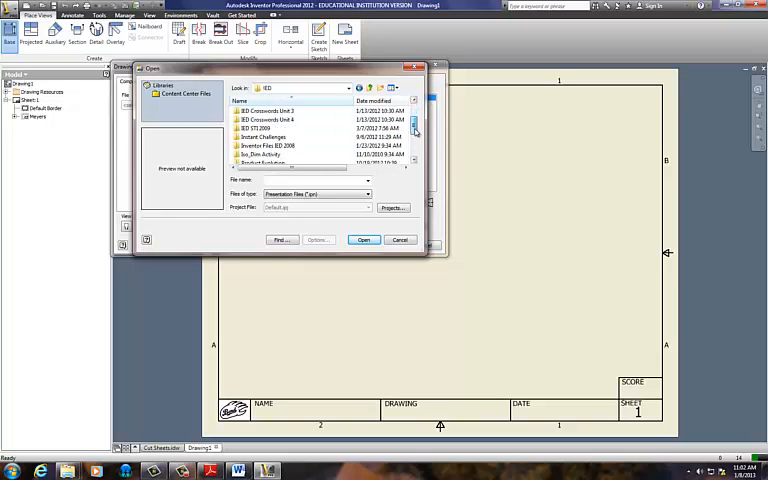
double_click(256, 146)
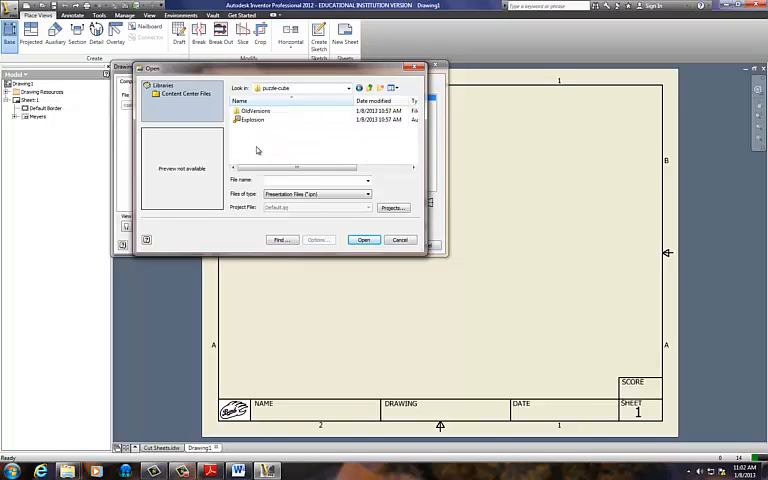
Step: Filter to Inventor Files and load the Blue part into the Drawing View dialog
left_click(358, 195)
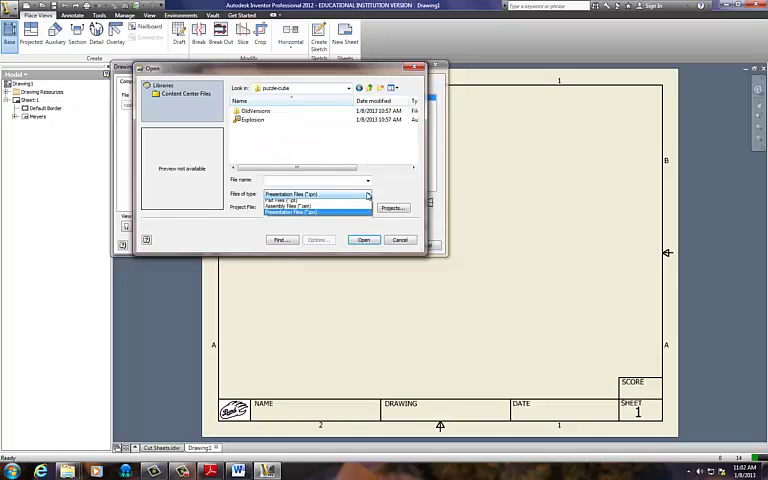
left_click(364, 203)
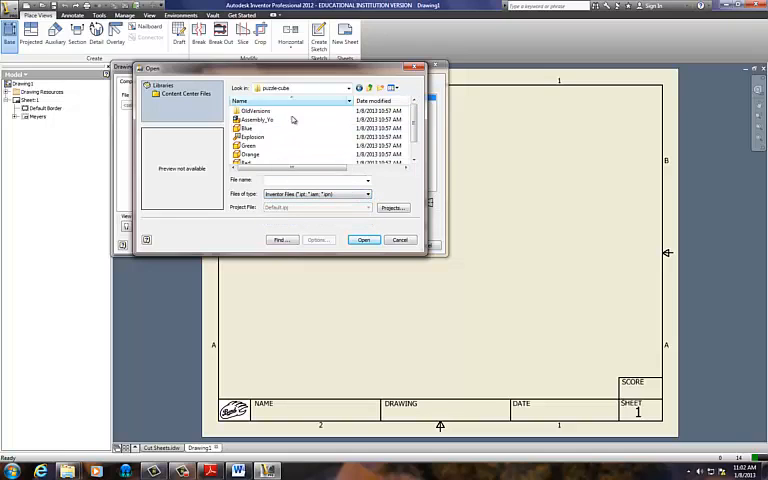
mouse_move(415, 118)
left_mouse_down()
mouse_move(415, 132)
mouse_move(415, 118)
left_mouse_up()
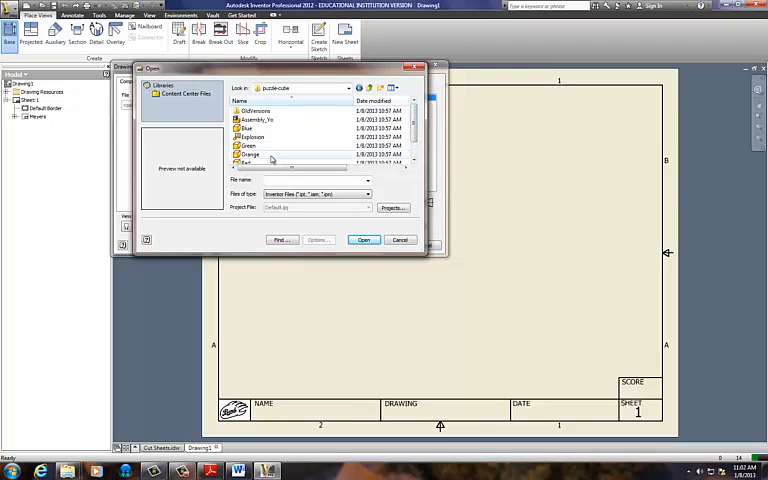
left_click(246, 129)
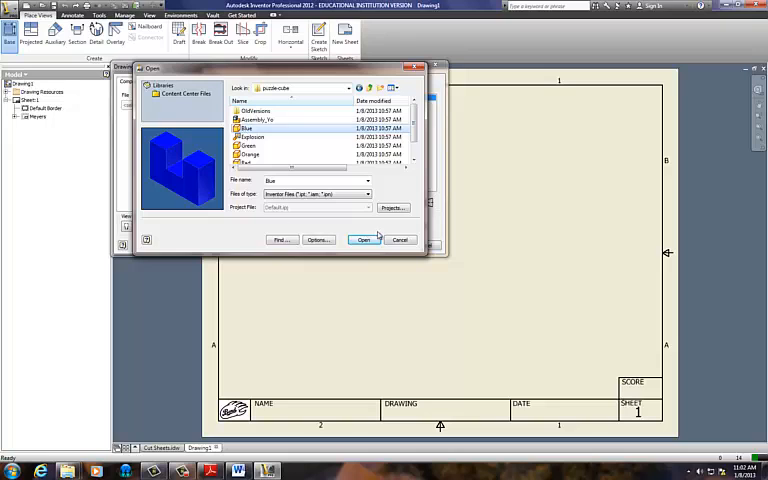
left_click(366, 241)
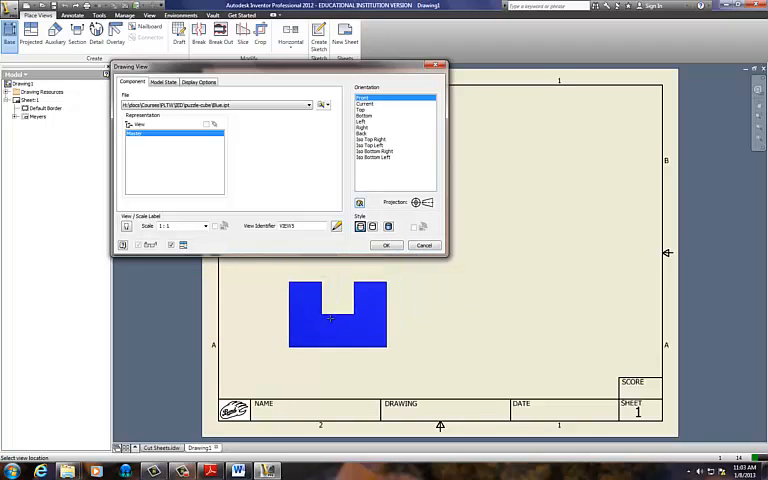
Step: Preview Top, Right and Iso orientations, then place the Front base view at lower left
left_click(362, 110)
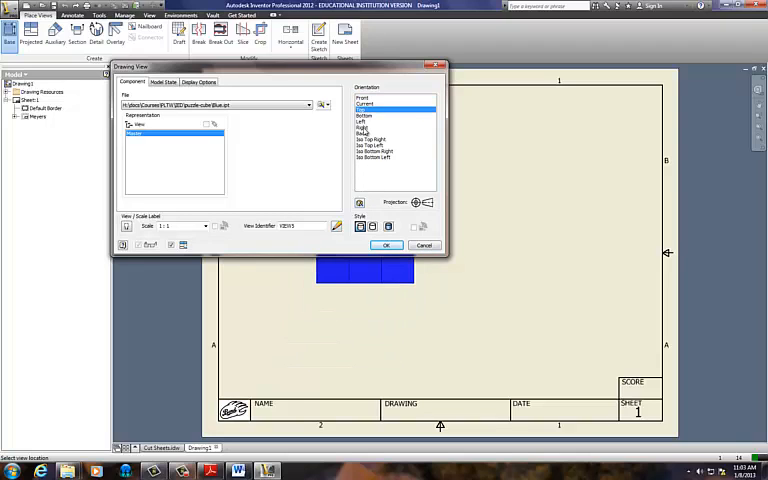
left_click(362, 127)
left_click(368, 139)
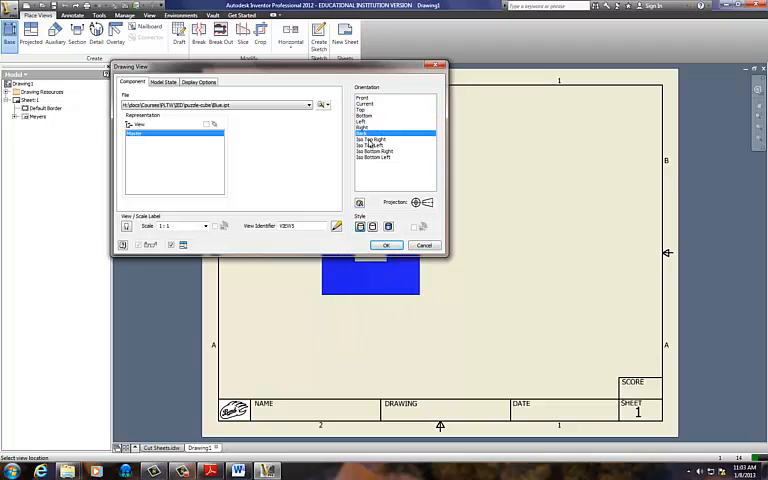
left_click(372, 98)
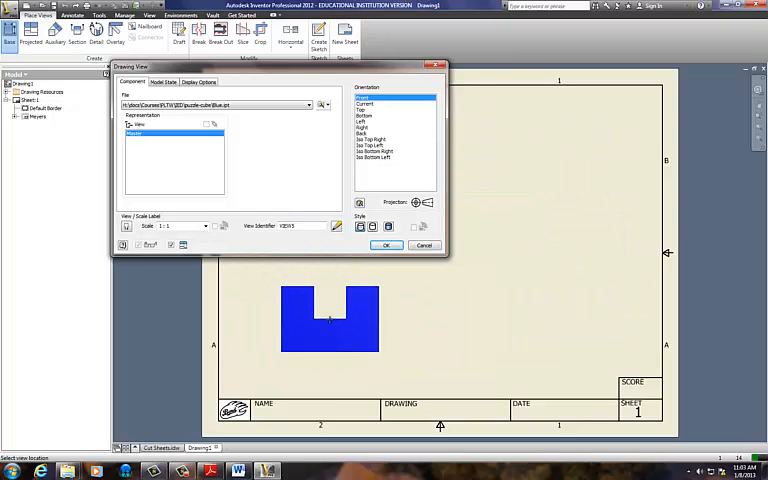
left_click(326, 320)
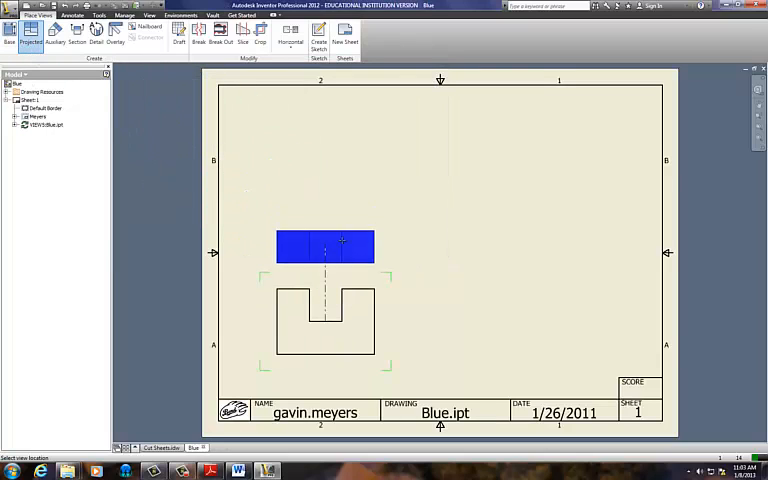
Step: Project and create the top, right-side and isometric views around the front view
left_click(339, 148)
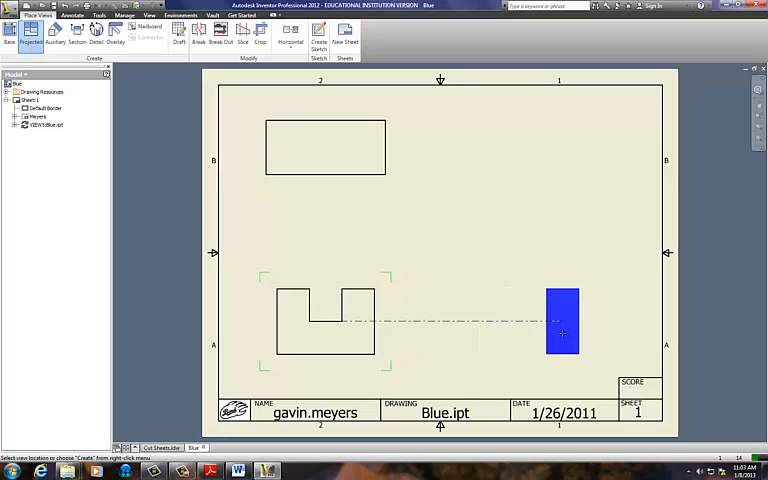
left_click(562, 333)
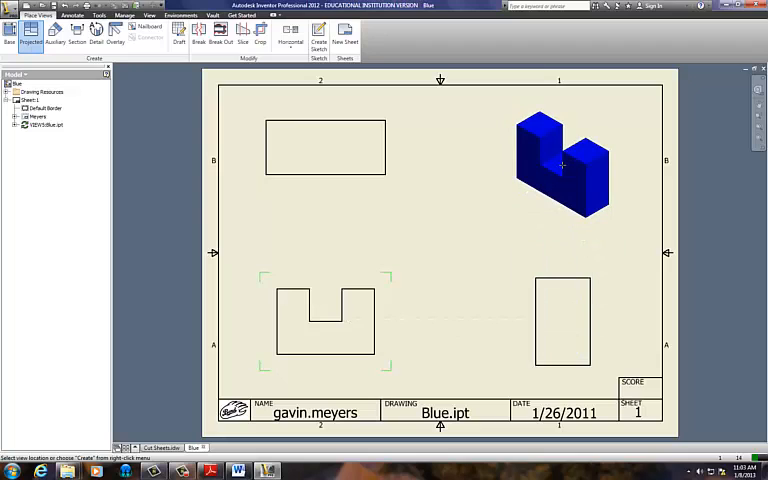
left_click(562, 165)
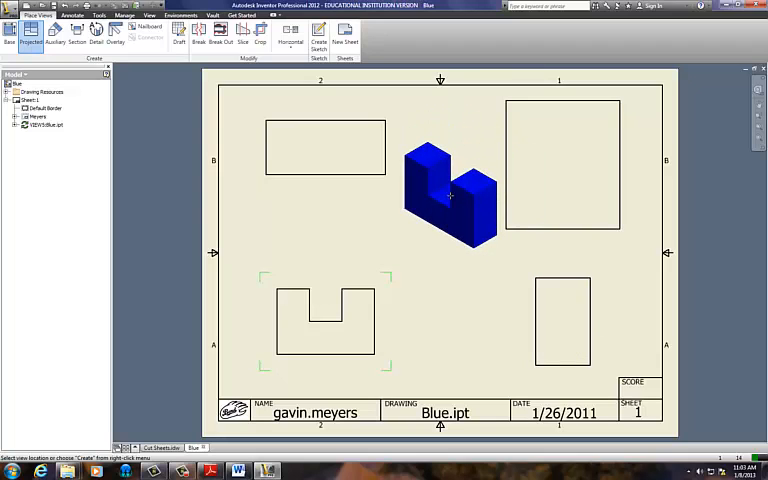
right_click(450, 196)
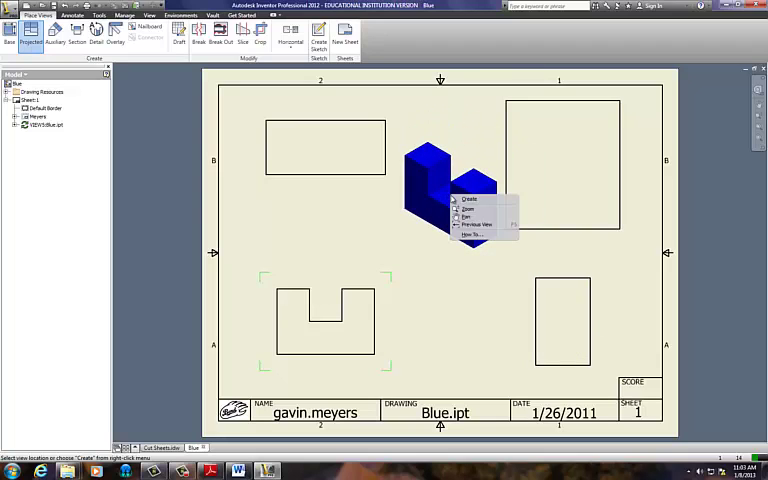
left_click(466, 200)
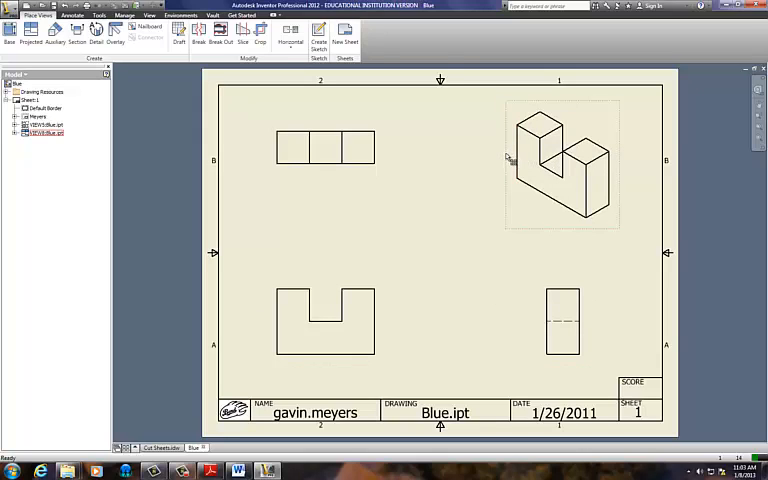
Step: Set the isometric view's display style to Shaded
double_click(508, 158)
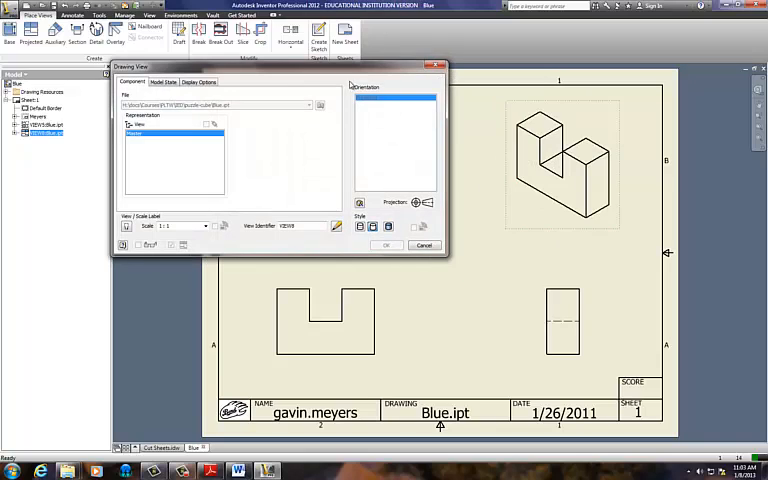
left_click(388, 227)
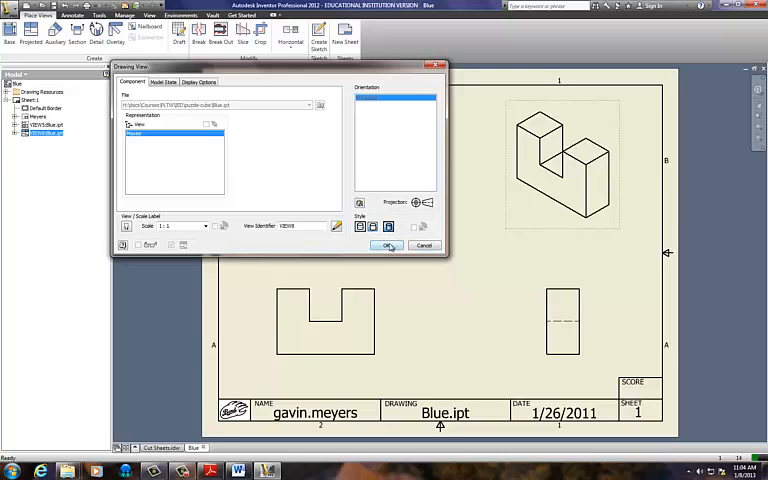
left_click(389, 245)
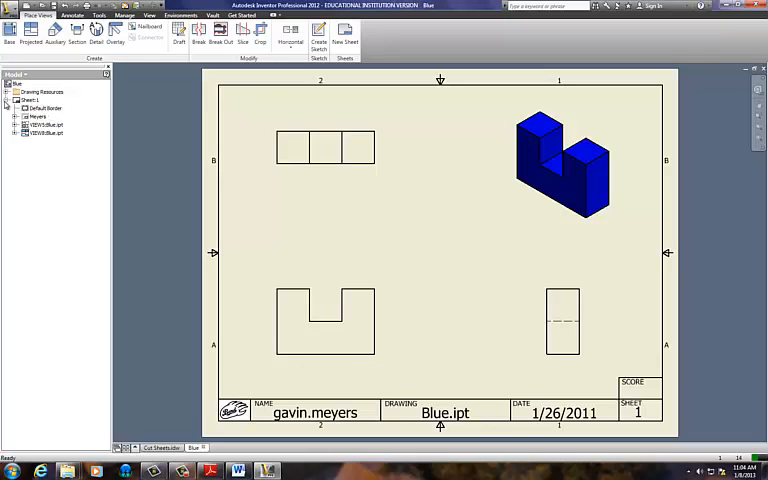
Step: Expand Drawing Resources > Title Blocks and edit the Meyers title block after dismissing the warning
left_click(9, 92)
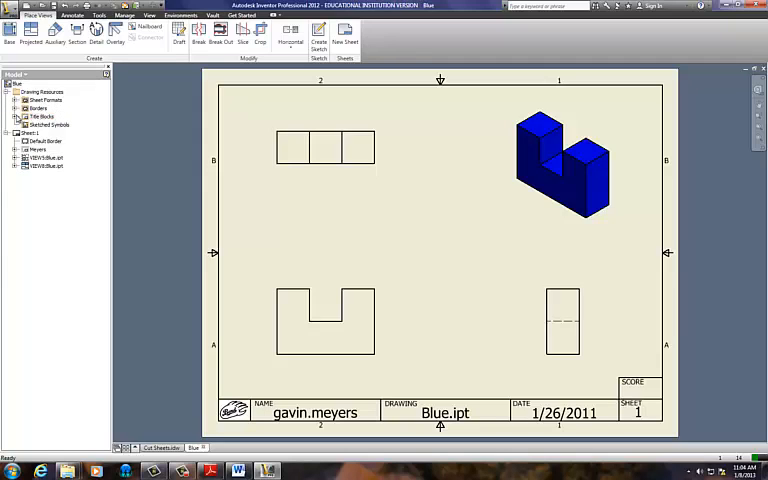
left_click(15, 117)
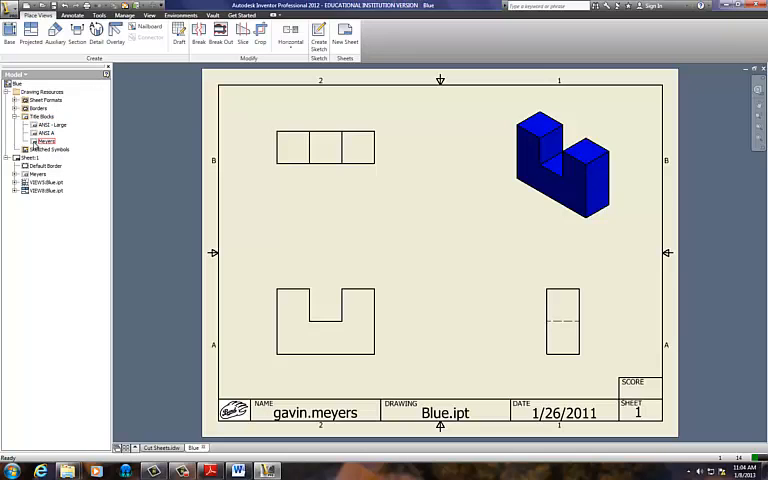
double_click(36, 143)
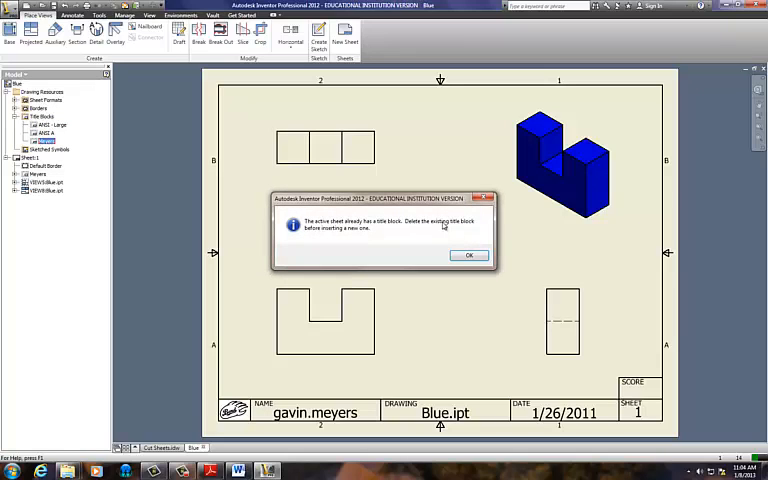
left_click(469, 256)
right_click(36, 144)
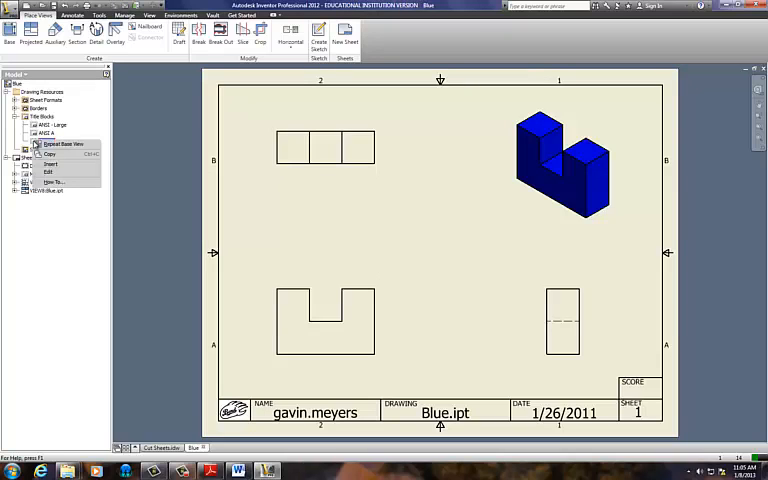
left_click(50, 164)
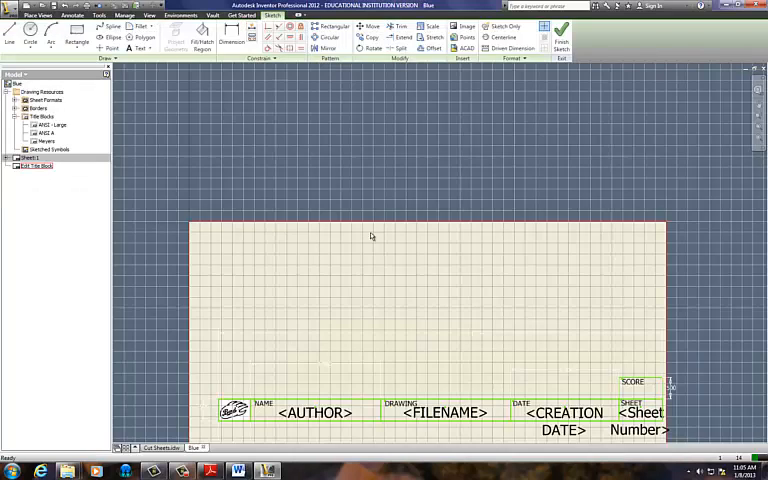
scroll(371, 236, "up", 3)
scroll(386, 257, "down", 4)
Step: Inspect the <FILENAME> field's text, then finish the title block sketch without saving edits
middle_click_drag(406, 288, 384, 200)
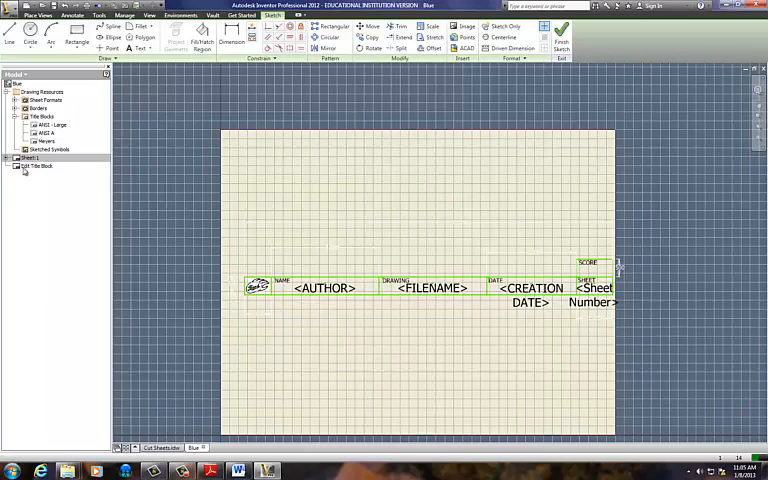
scroll(440, 294, "down", 5)
scroll(437, 293, "up", 4)
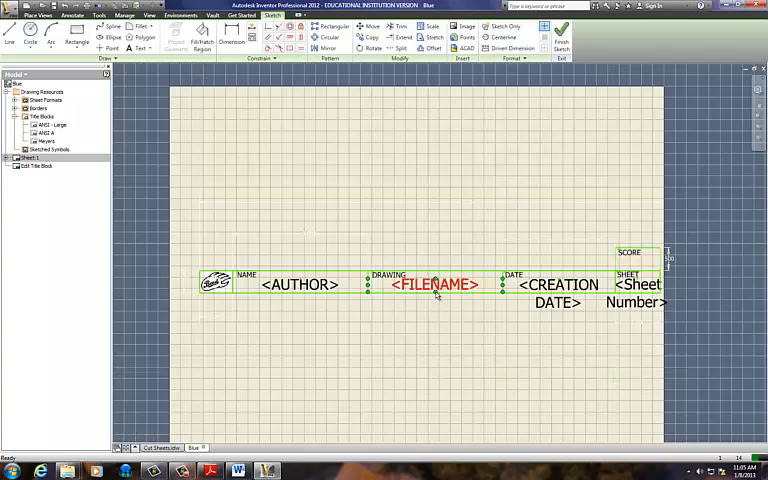
scroll(437, 291, "up", 2)
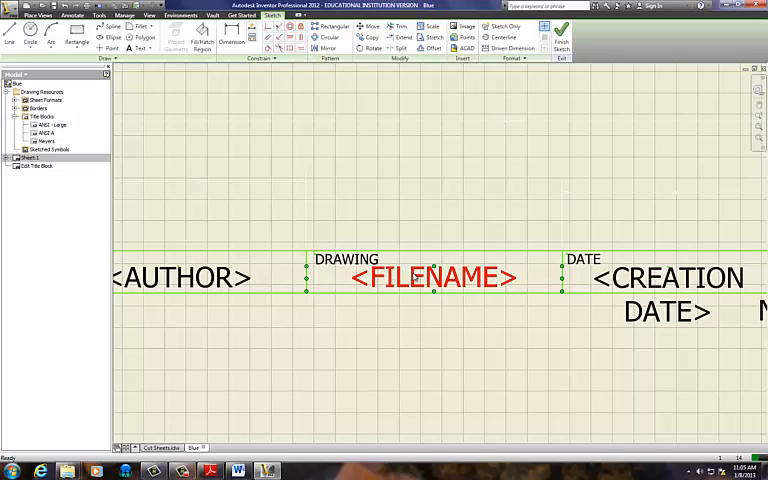
right_click(417, 280)
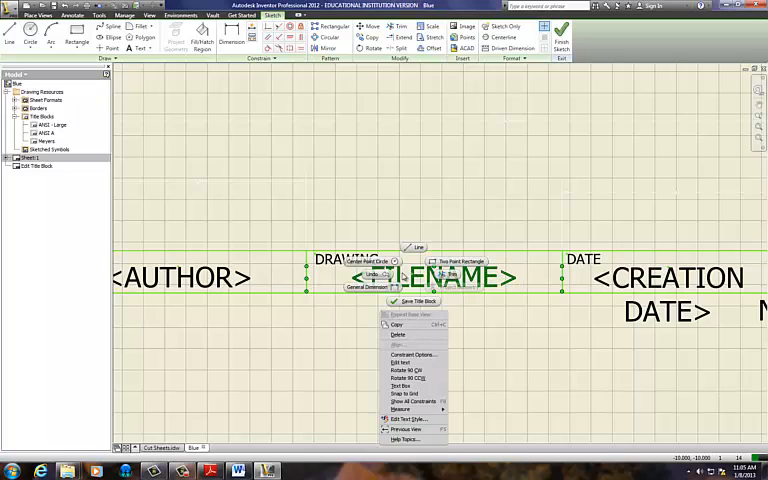
left_click(405, 361)
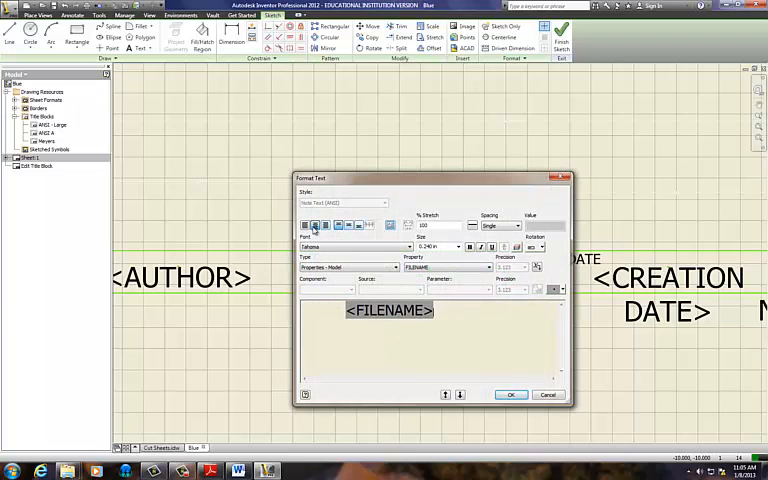
left_click(549, 395)
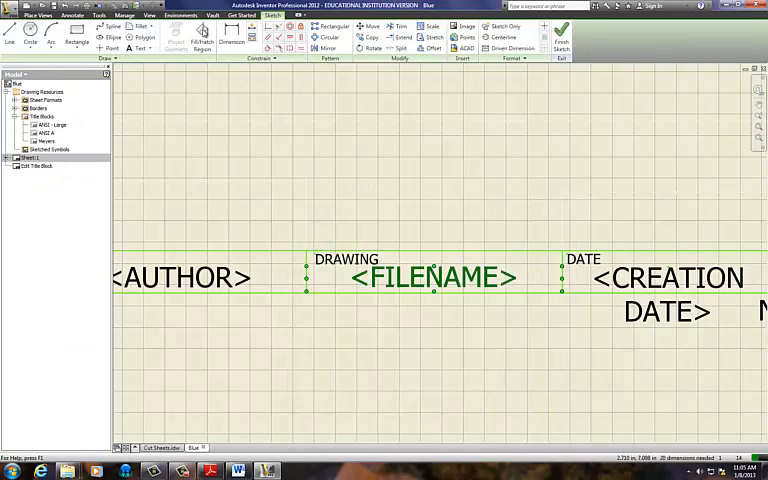
left_click(561, 38)
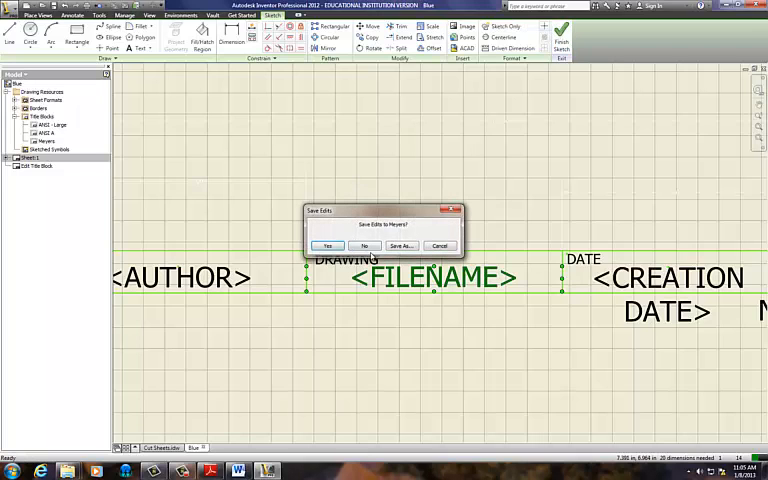
left_click(365, 246)
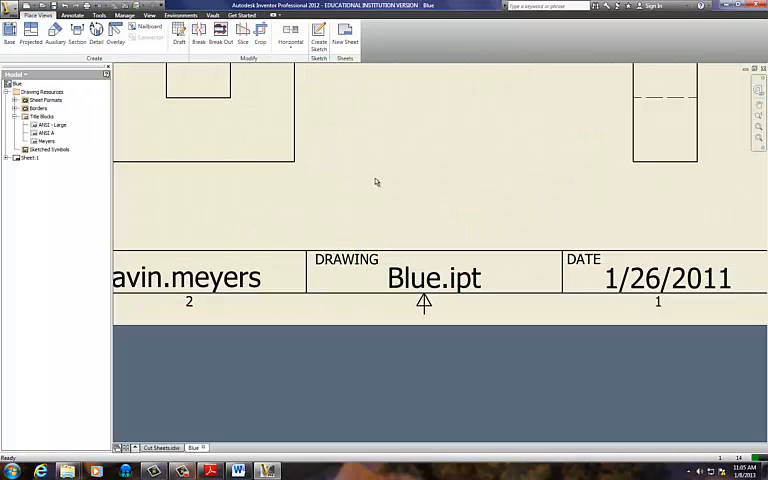
scroll(396, 223, "up", 2)
scroll(415, 267, "up", 2)
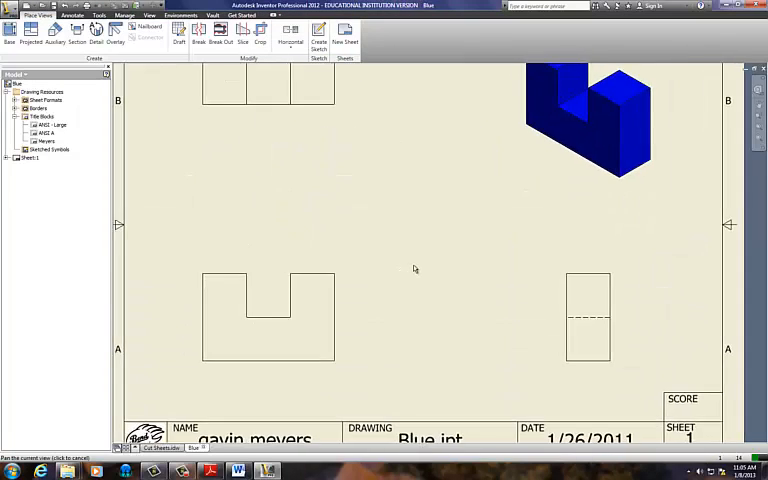
scroll(415, 267, "down", 2)
Step: Pan the sheet slightly to recenter the full drawing
middle_click_drag(395, 204, 358, 206)
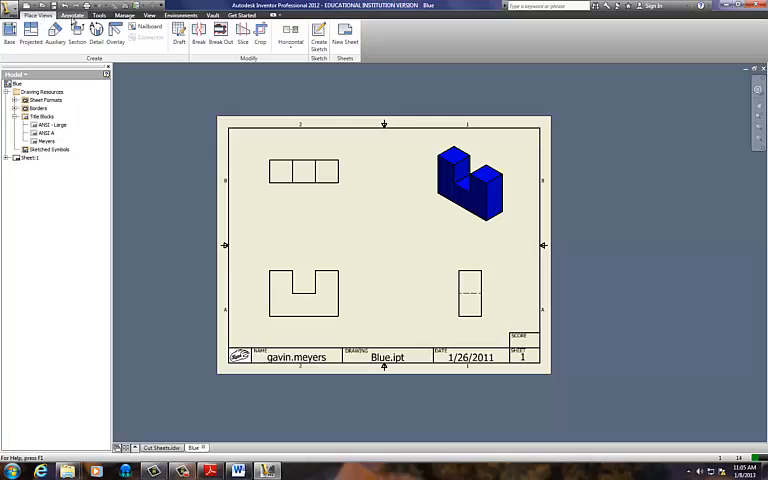
Step: Dimension the front view's 1.50 height and the two .75 widths beside the notch
left_click(72, 15)
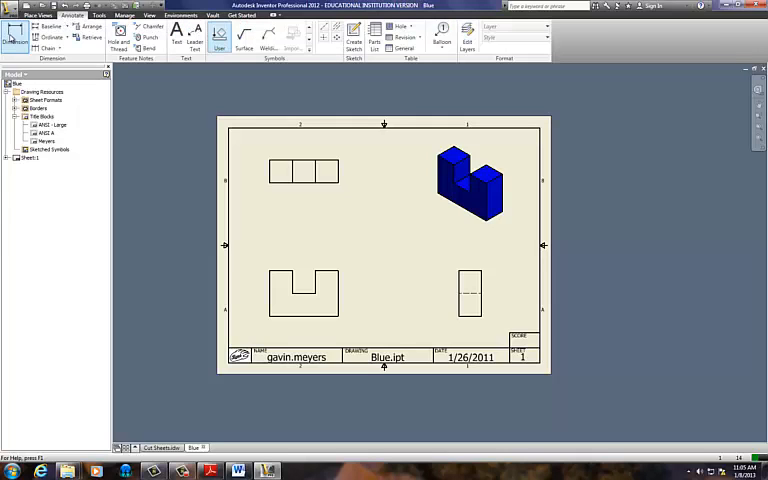
left_click(12, 32)
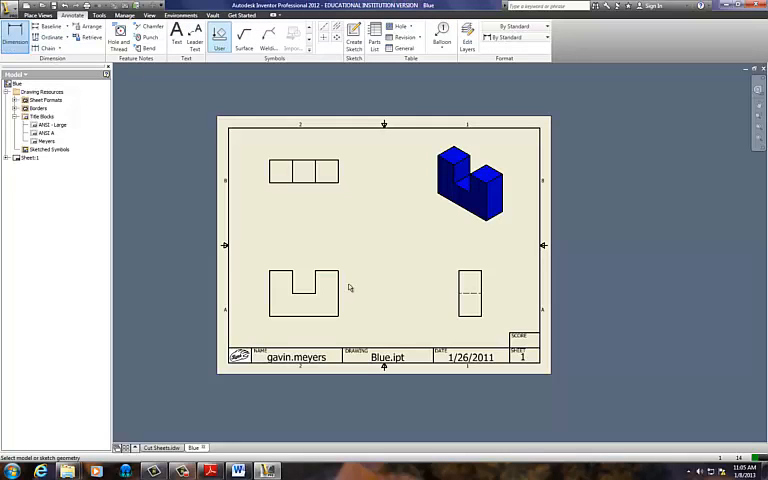
scroll(348, 294, "down", 2)
scroll(340, 288, "up", 4)
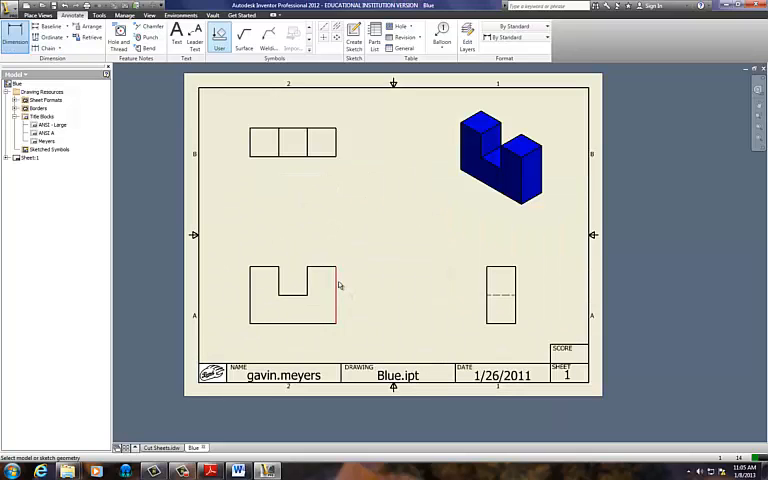
left_click(337, 288)
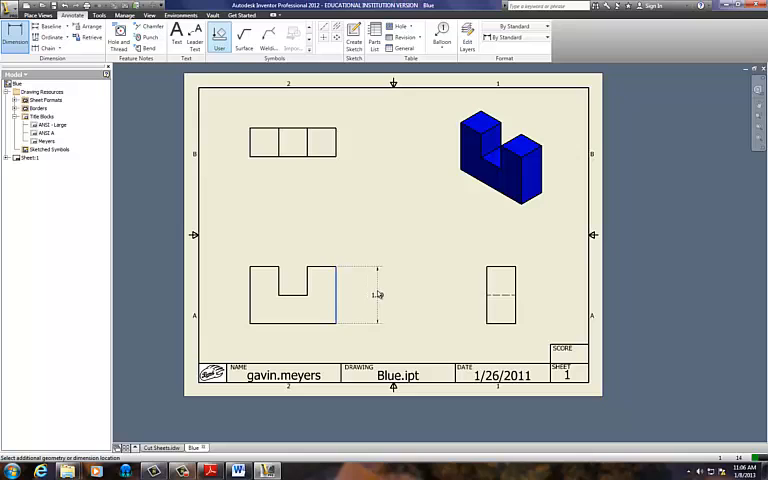
left_click(378, 294)
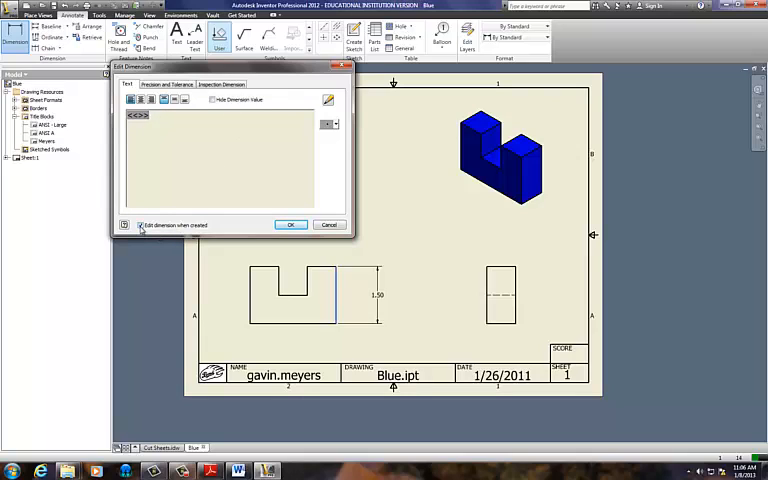
left_click(293, 224)
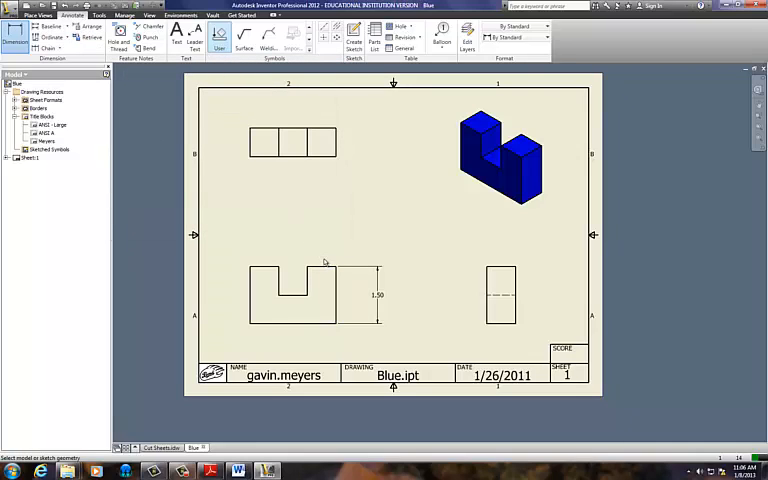
left_click(326, 267)
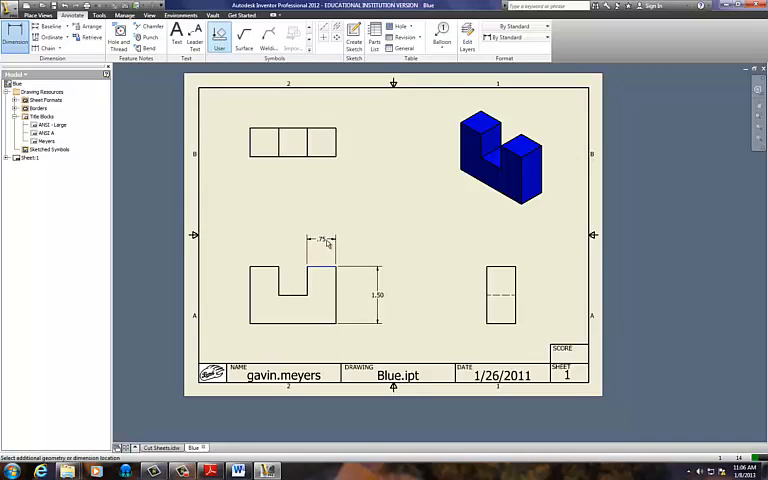
left_click(324, 245)
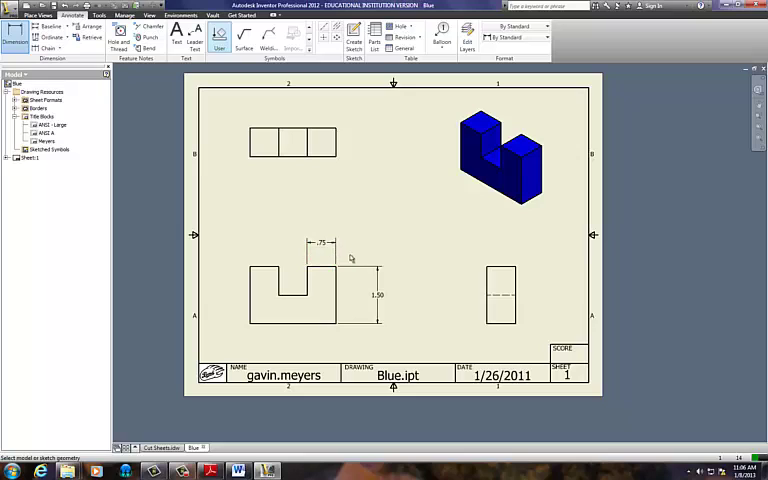
left_click(272, 267)
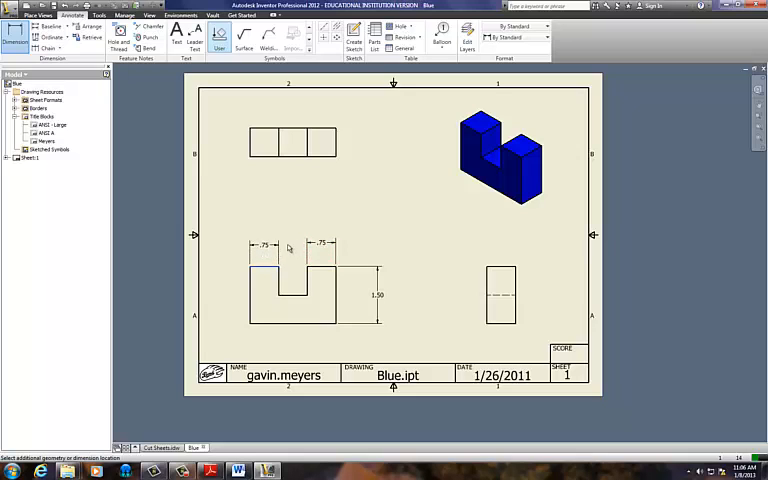
left_click(281, 247)
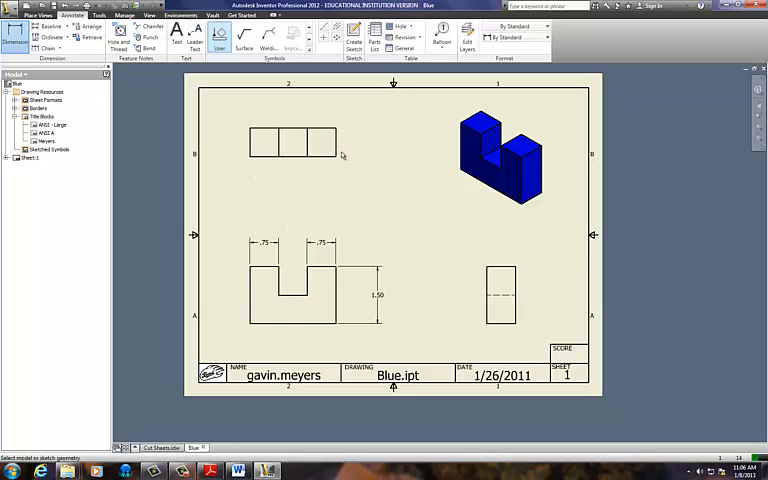
Step: Dimension the top view's .75 depth and 2.25 width, and the front view's .75 notch depth
left_click(338, 143)
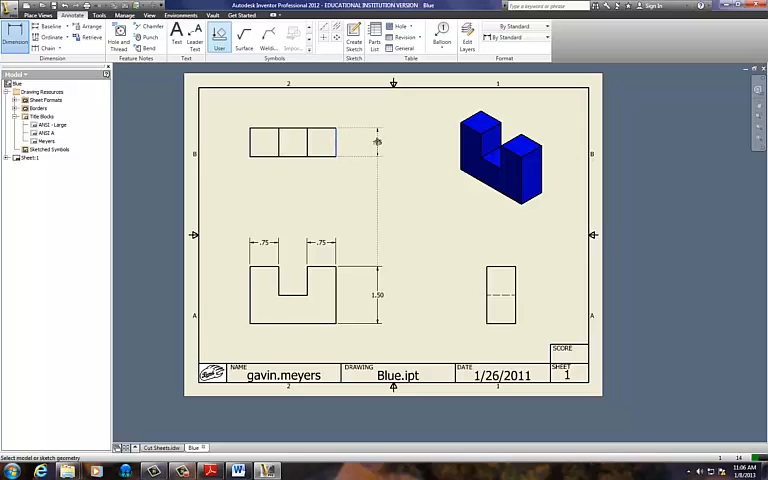
left_click(380, 143)
left_click(337, 157)
left_click(250, 157)
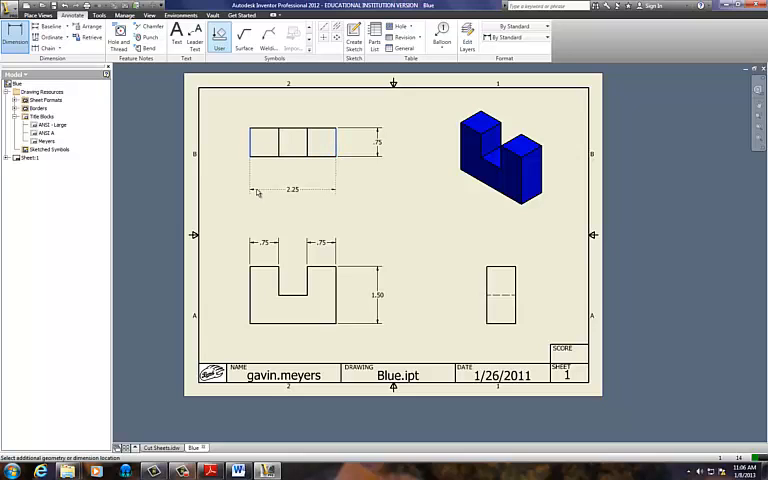
left_click(257, 191)
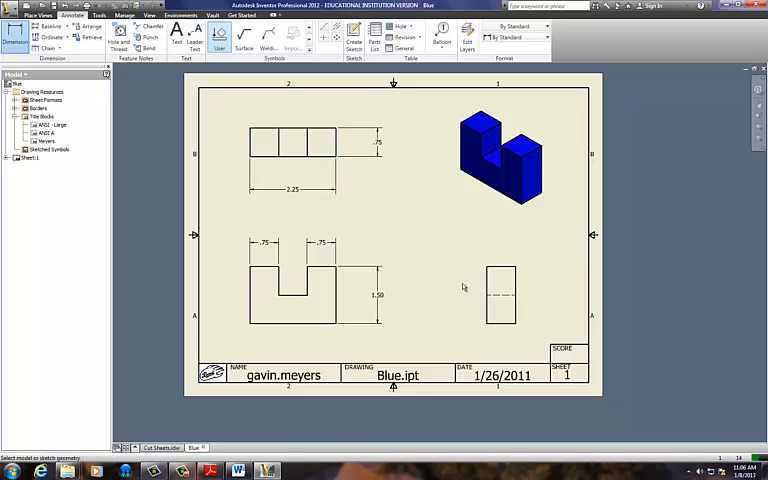
left_click(305, 296)
left_click(303, 323)
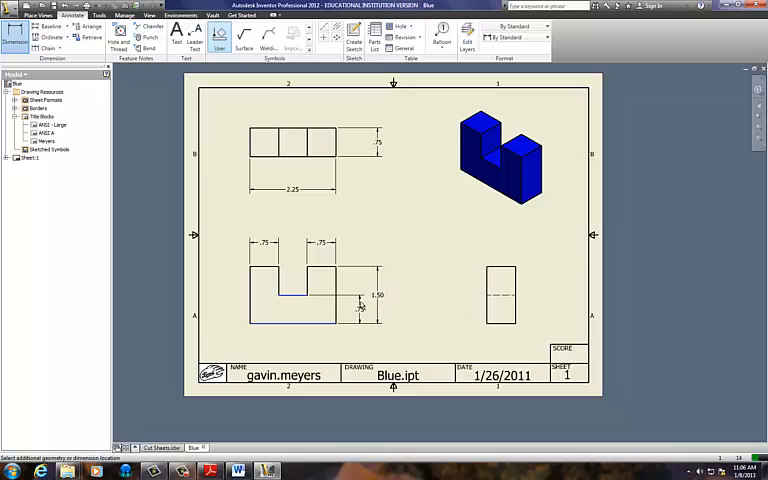
left_click(361, 306)
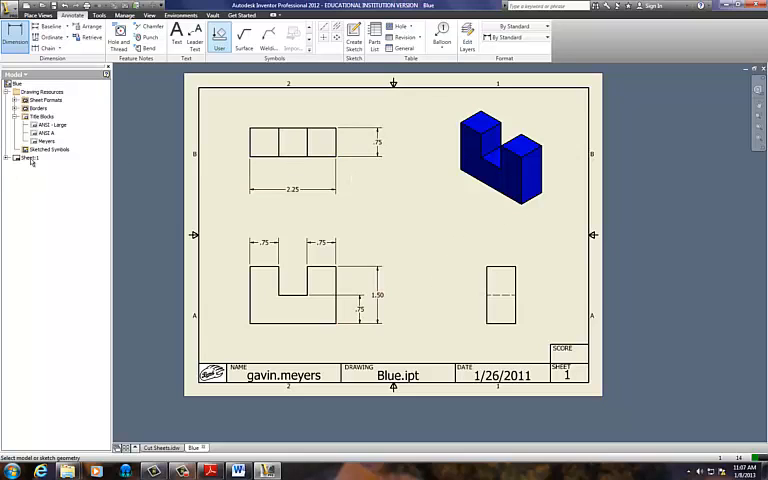
Step: Finish the Dimension command and add a new blank second sheet to the Blue drawing
right_click(33, 198)
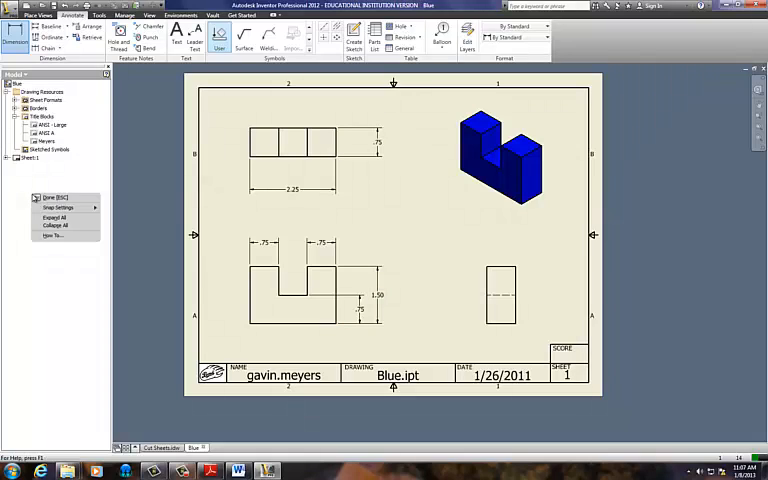
left_click(45, 199)
right_click(40, 186)
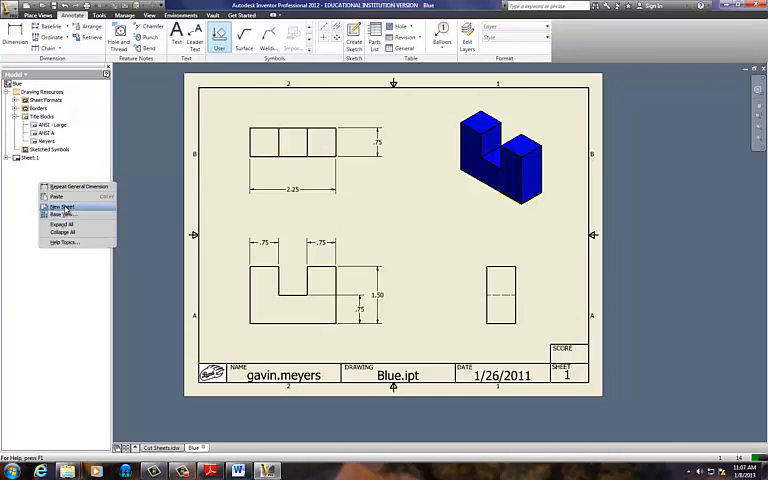
left_click(62, 206)
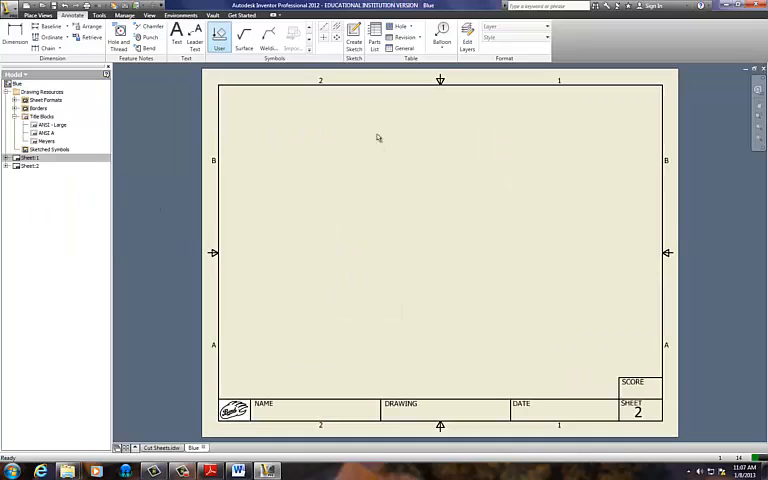
left_click(30, 14)
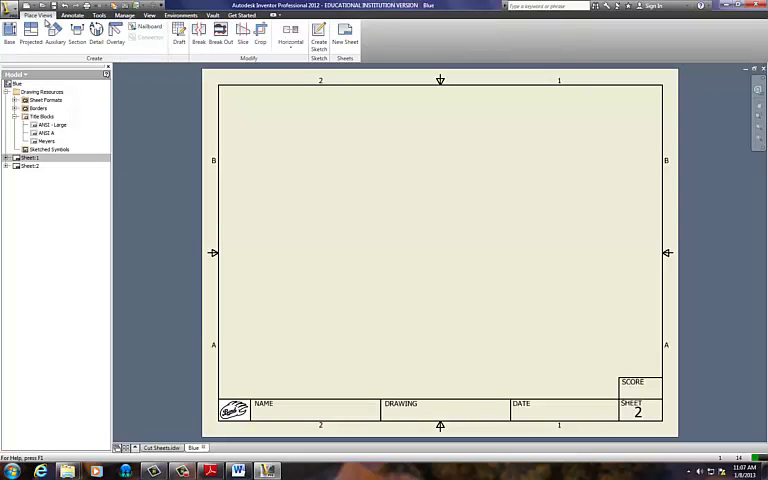
Step: Place a base view of Green.ipt on sheet 2
left_click(12, 29)
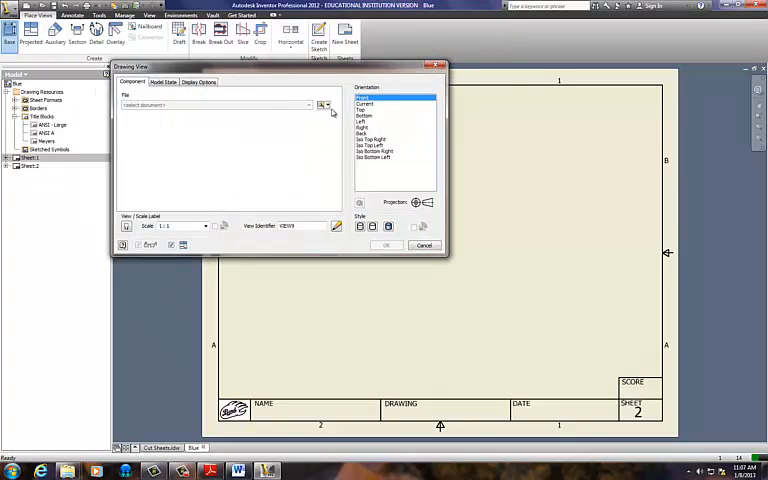
left_click(323, 106)
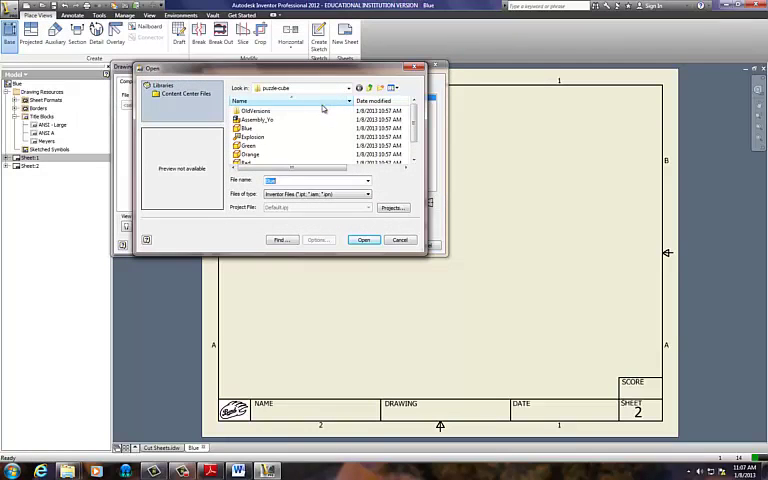
left_click(248, 147)
left_click(365, 241)
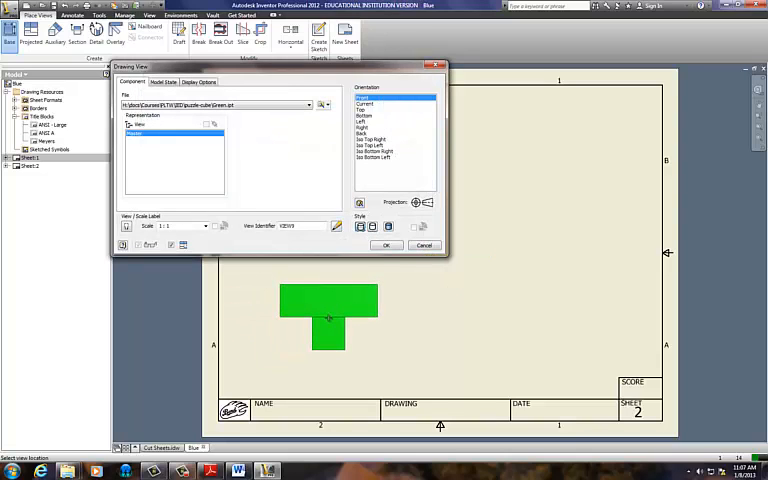
left_click(328, 318)
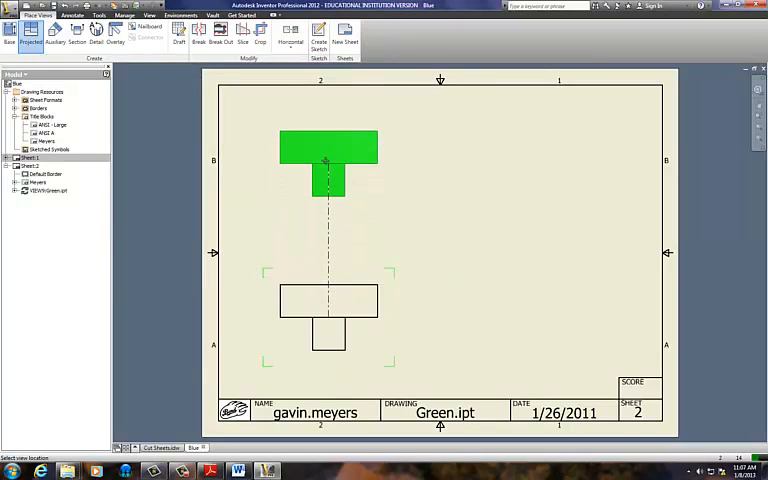
Step: Create projected top, right and isometric views and set the isometric view to Shaded
left_click(325, 181)
left_click(566, 316)
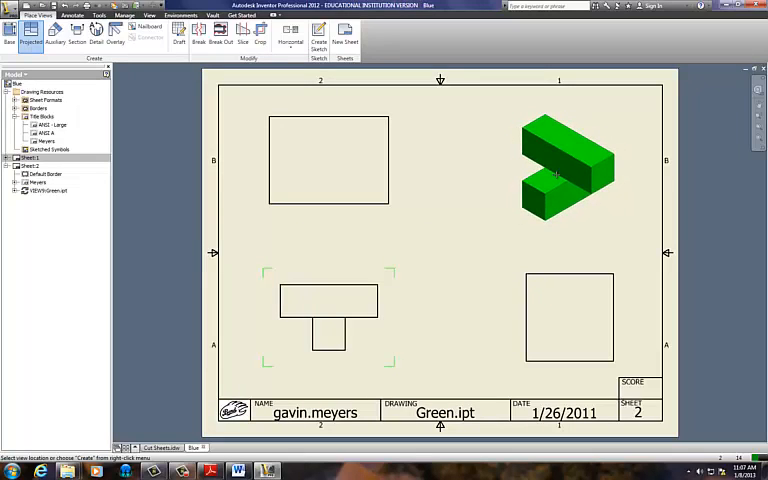
left_click(557, 175)
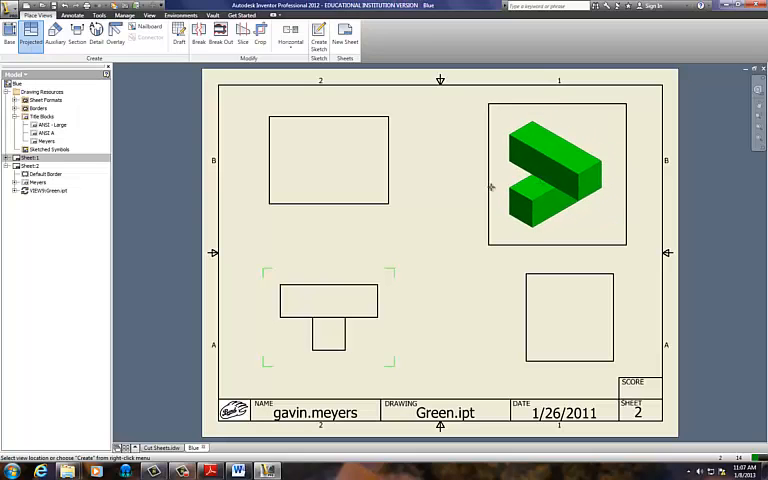
right_click(457, 213)
left_click(460, 212)
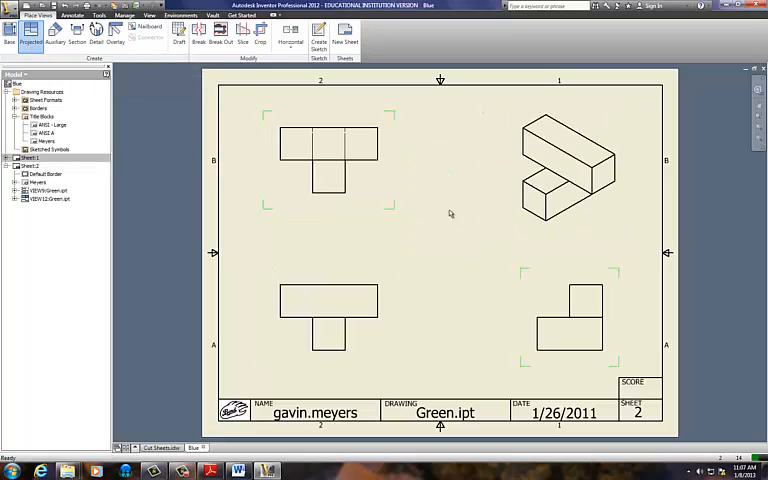
double_click(527, 236)
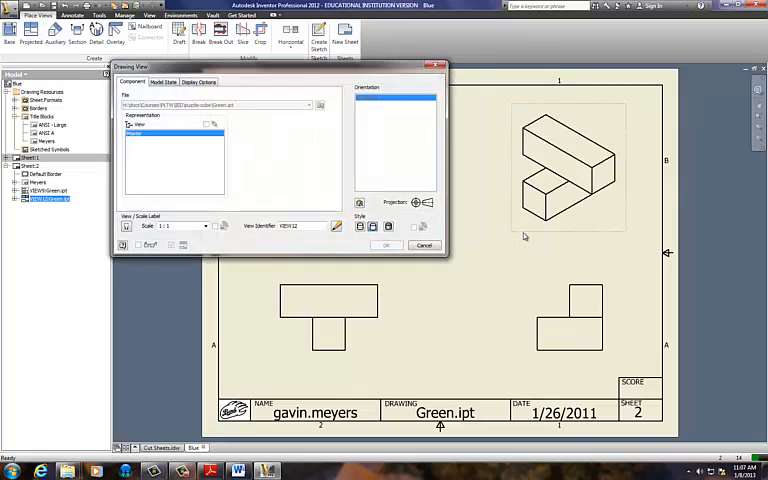
left_click(389, 245)
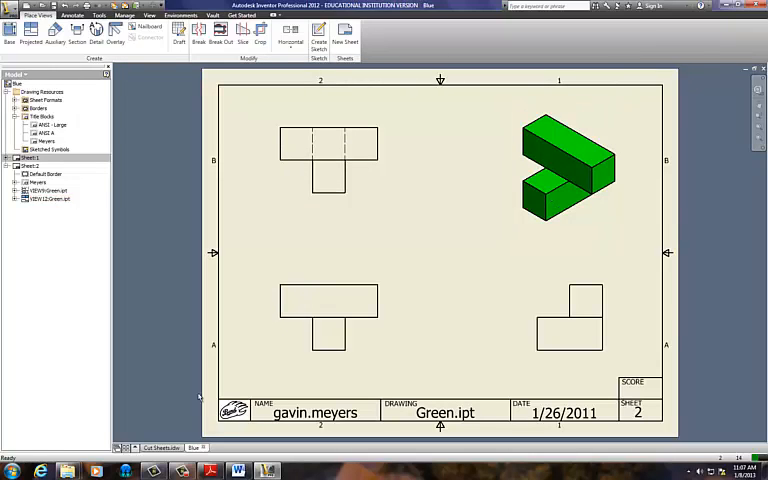
Step: Switch to Cut Sheets.idw and activate sheet 2 showing the Green part's views
left_click(160, 448)
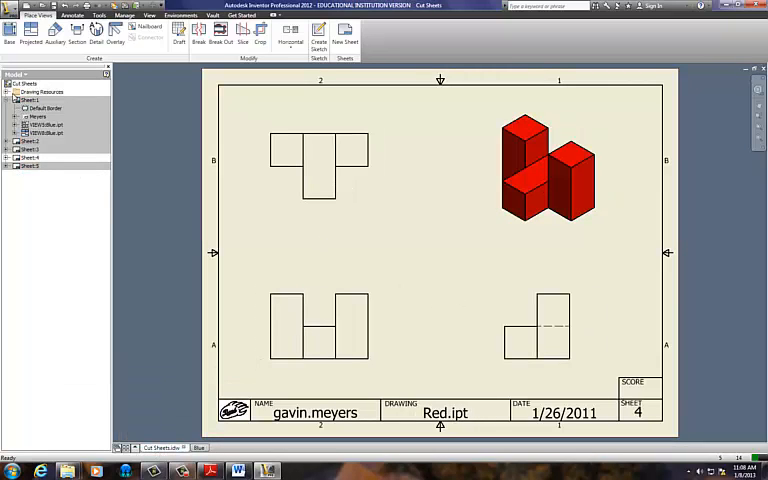
double_click(28, 100)
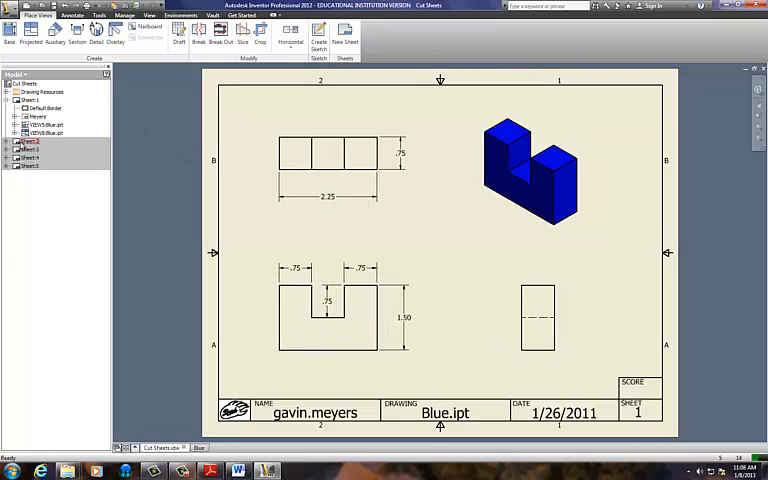
double_click(20, 141)
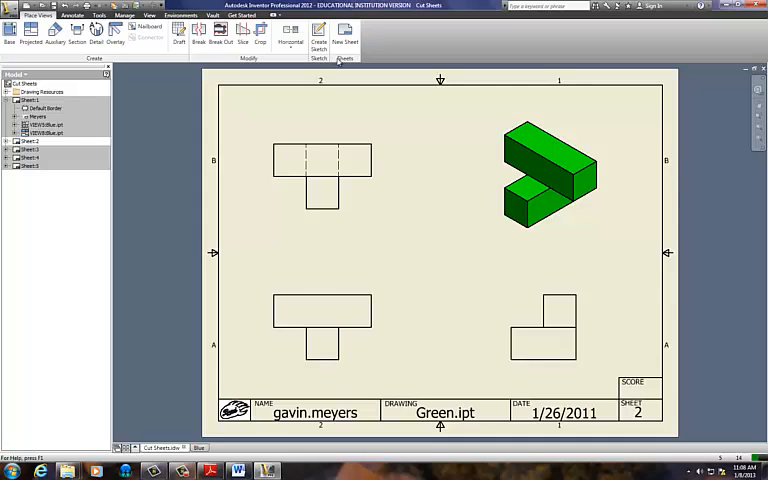
Step: Add sheet 6 and place an Iso Top Right base view of Assembly_Yo.iam near its centre
right_click(44, 207)
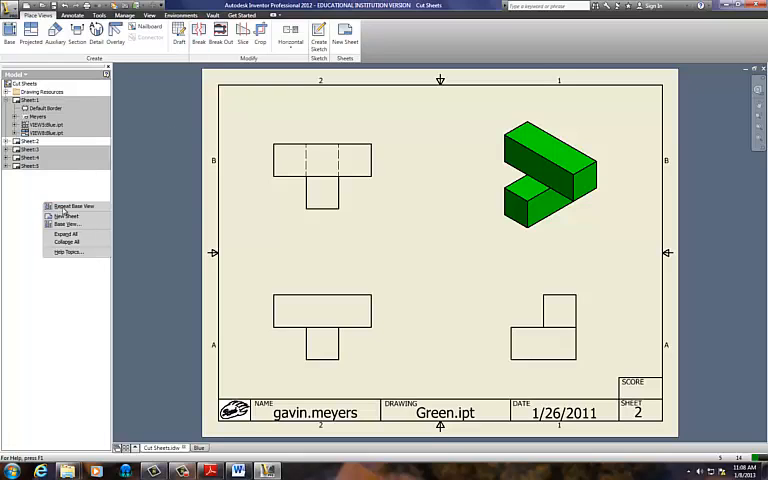
left_click(66, 217)
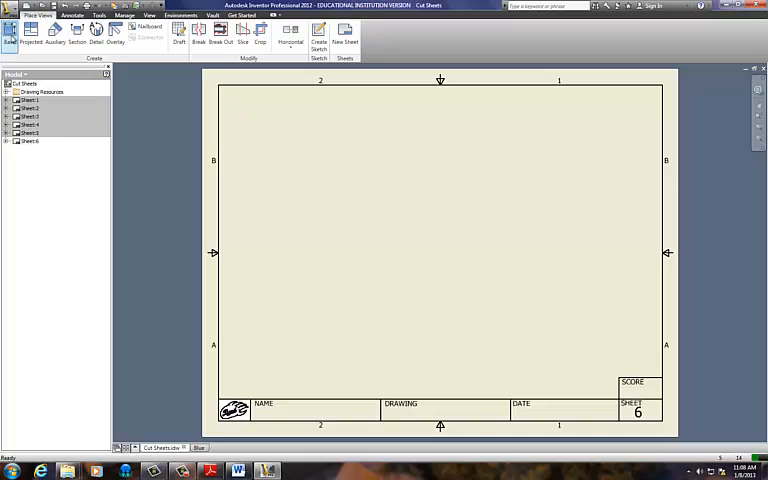
left_click(10, 36)
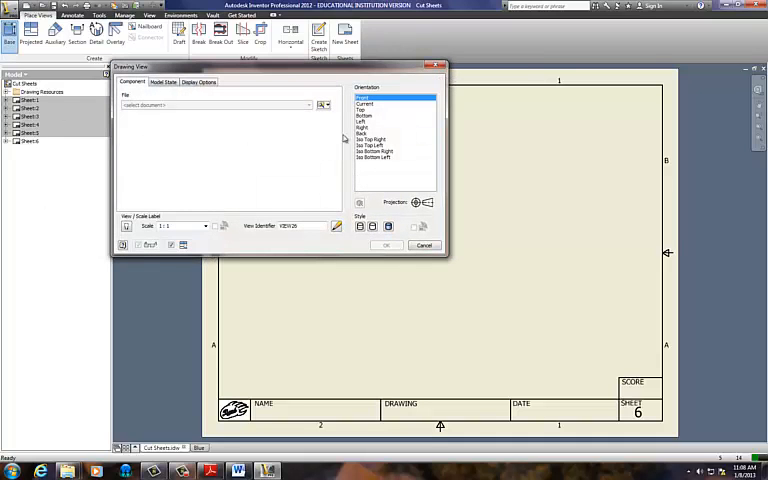
left_click(323, 106)
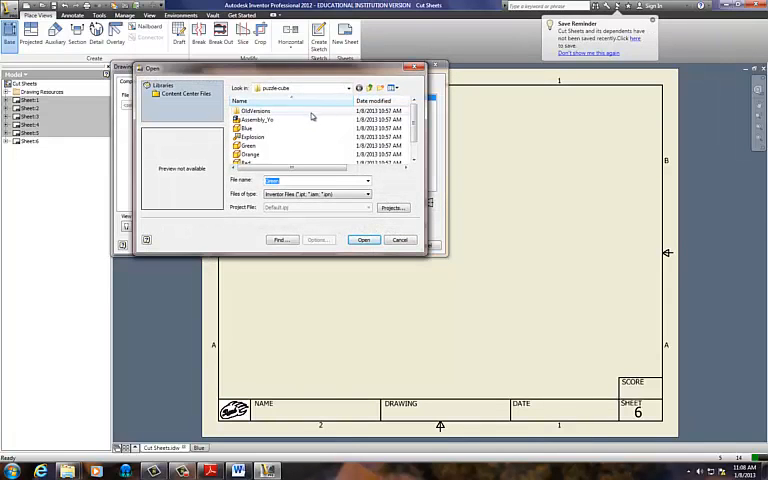
mouse_move(256, 120)
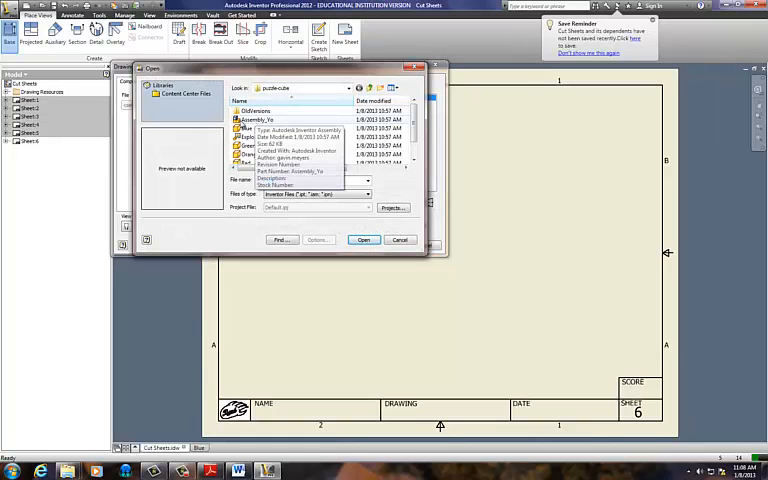
left_click(253, 120)
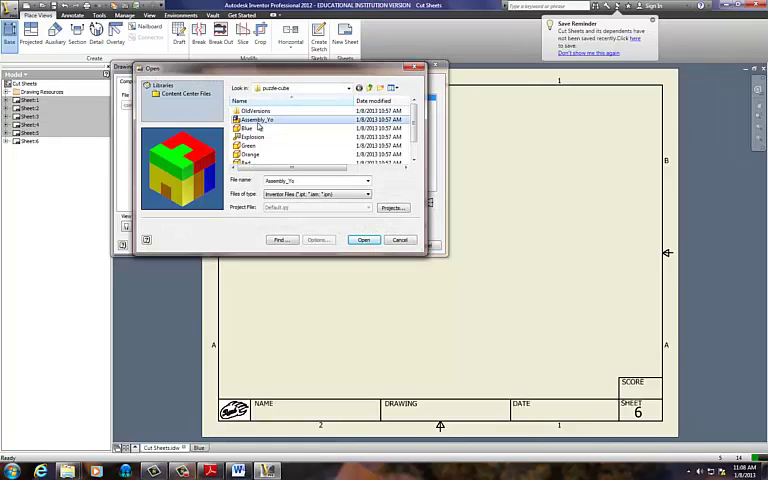
left_click(364, 242)
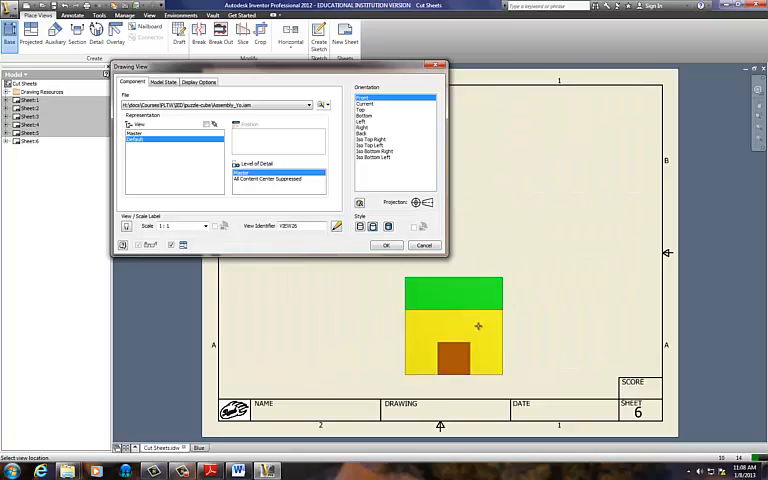
left_click(370, 139)
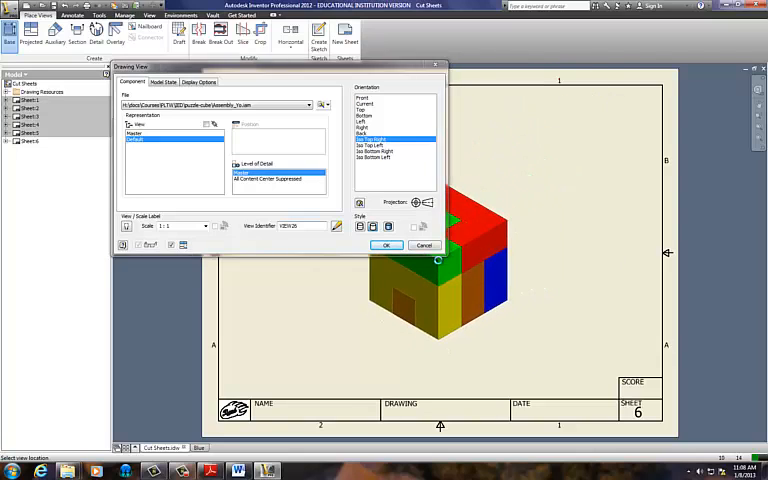
left_click(468, 253)
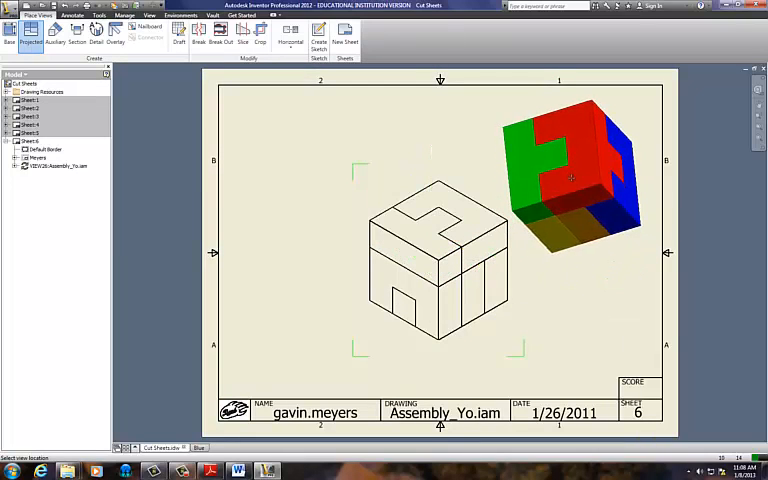
Step: Nudge the cube view up and set it to Shaded style with a chosen scale
key("Escape")
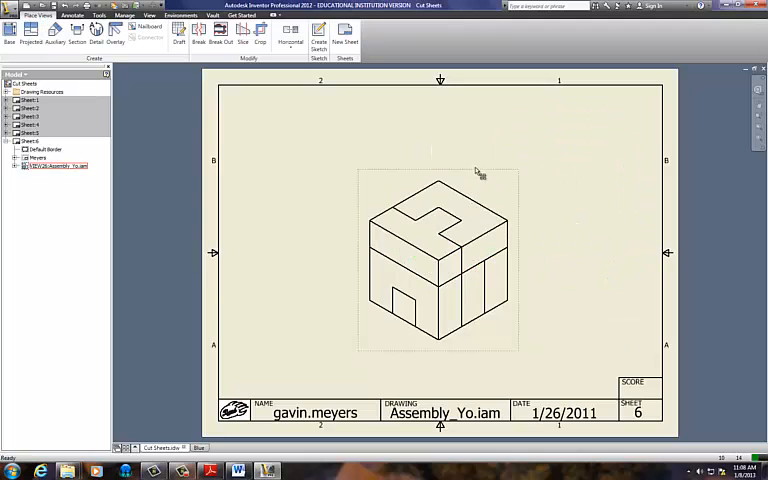
left_click_drag(476, 171, 482, 152)
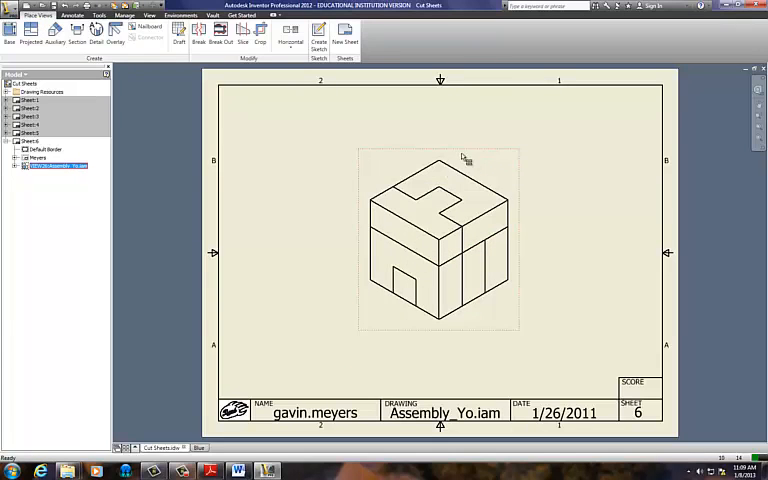
double_click(466, 154)
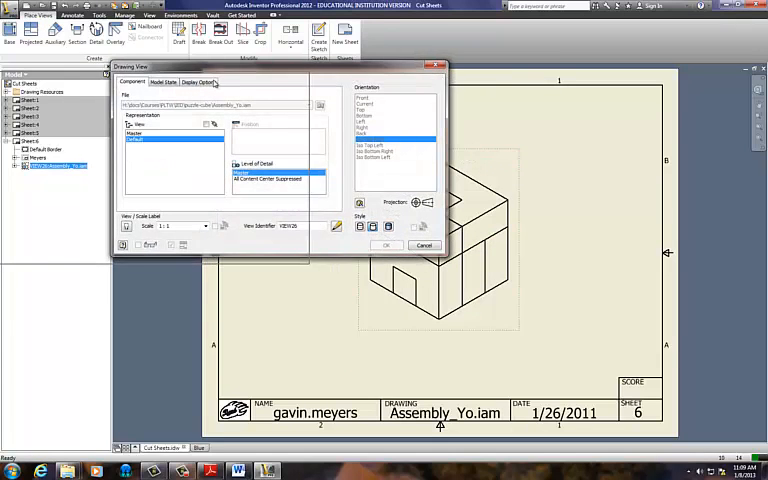
left_click_drag(250, 67, 145, 74)
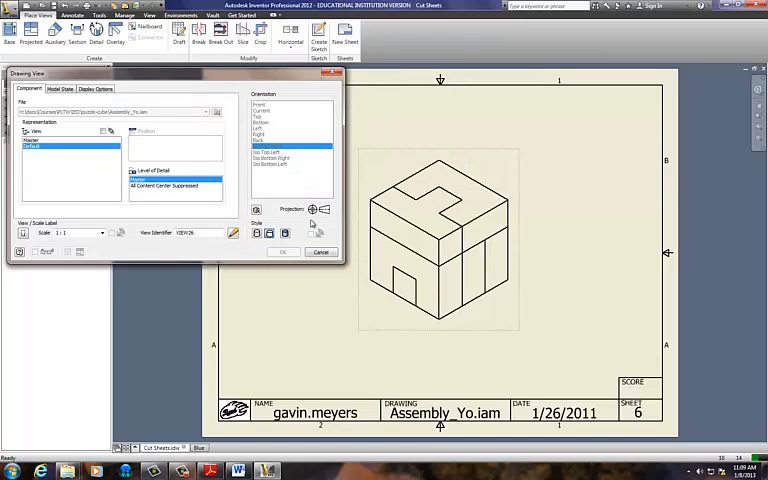
left_click(287, 234)
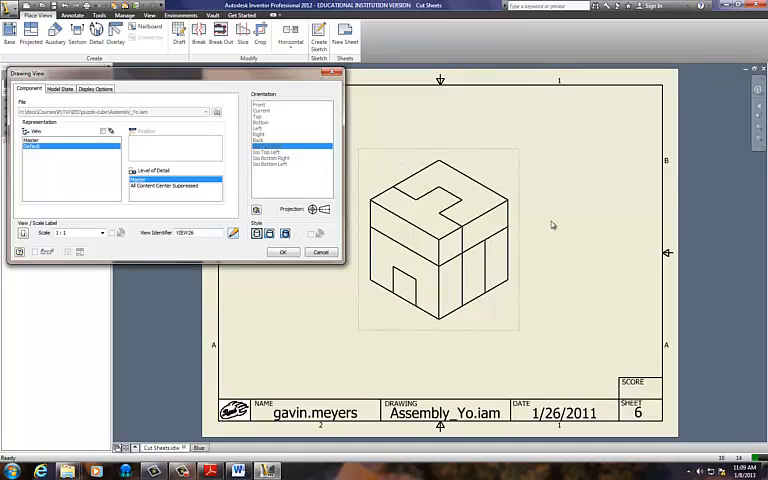
left_click(102, 233)
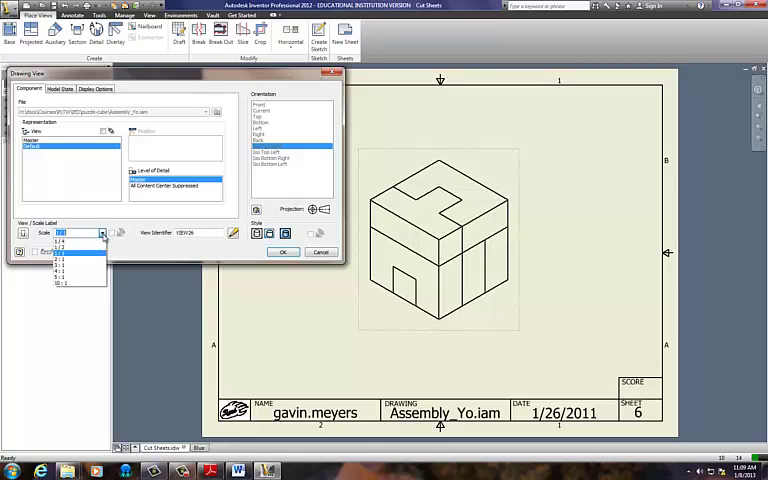
left_click(95, 261)
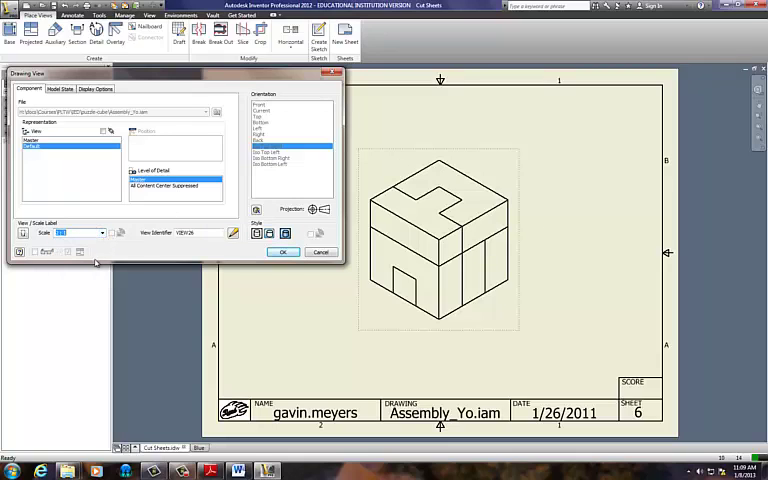
left_click(283, 253)
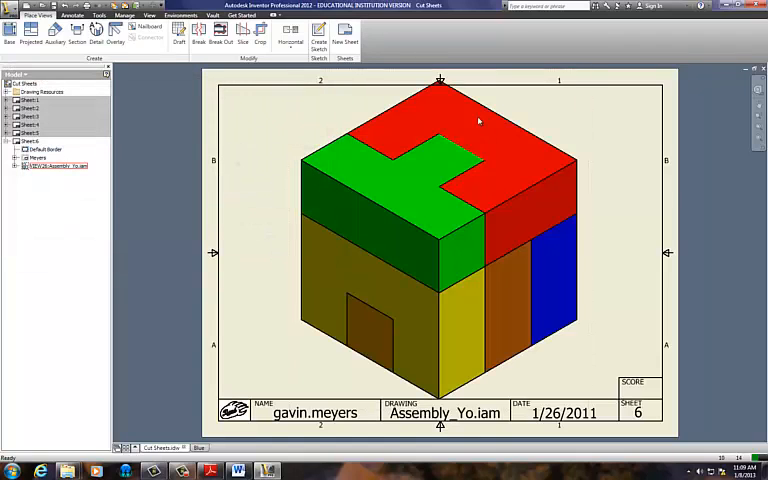
Step: Reopen the cube view and apply a smaller scale so it sits inside the border
left_click(291, 170)
double_click(291, 170)
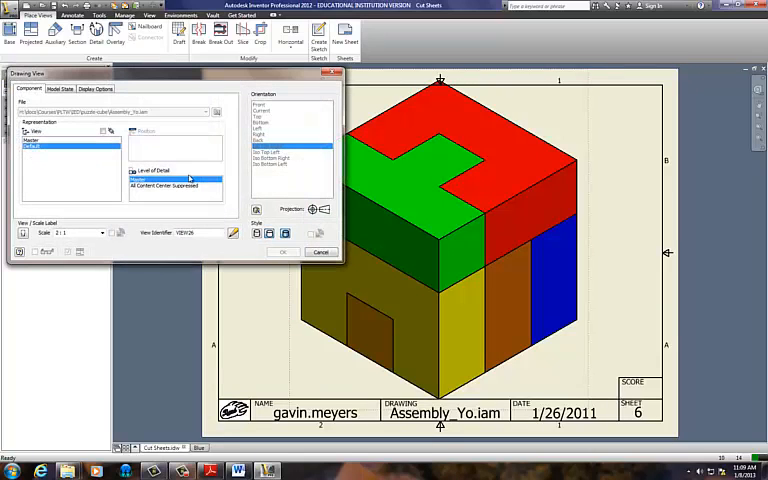
left_click(101, 233)
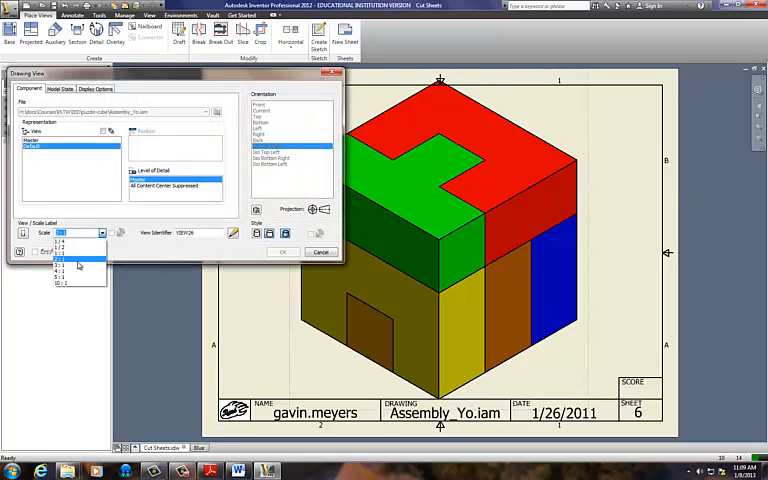
left_click(96, 258)
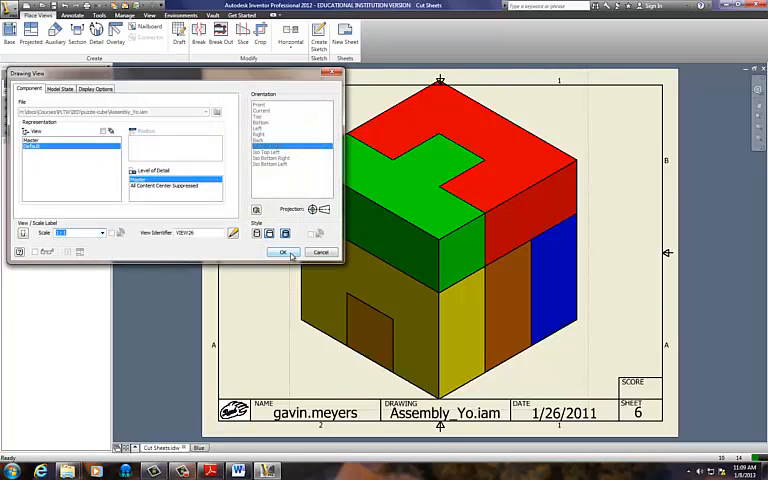
left_click(288, 254)
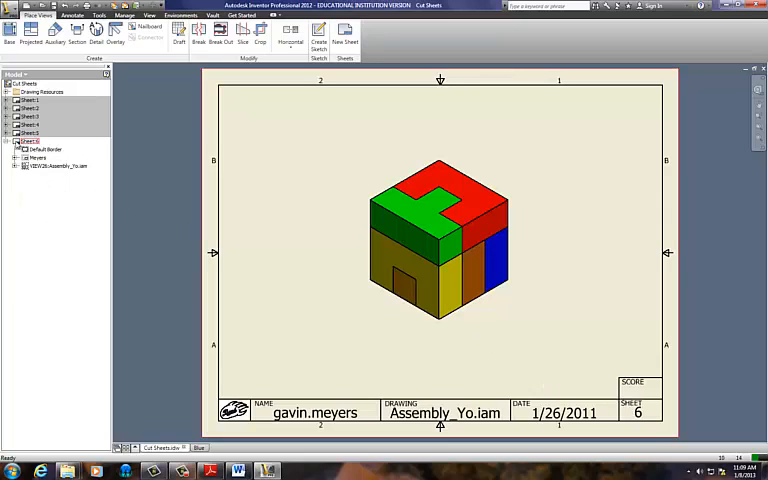
Step: Drag the assembly Sheet:6 above Sheet:1 so it becomes the first sheet
left_click(28, 141)
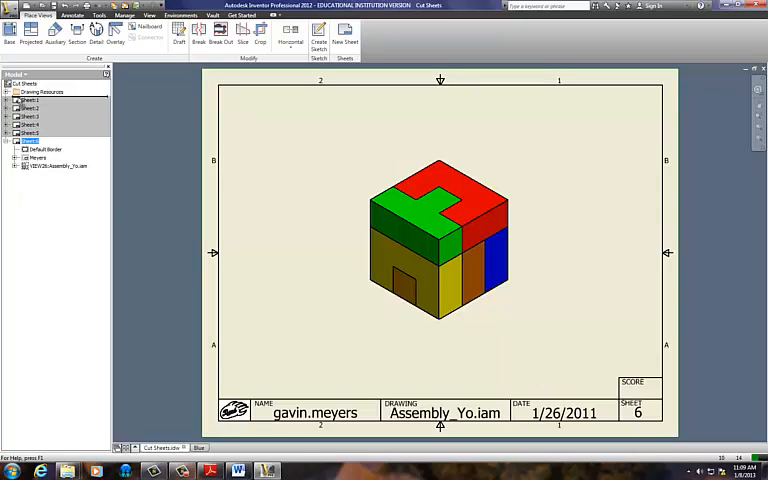
left_click_drag(28, 141, 20, 99)
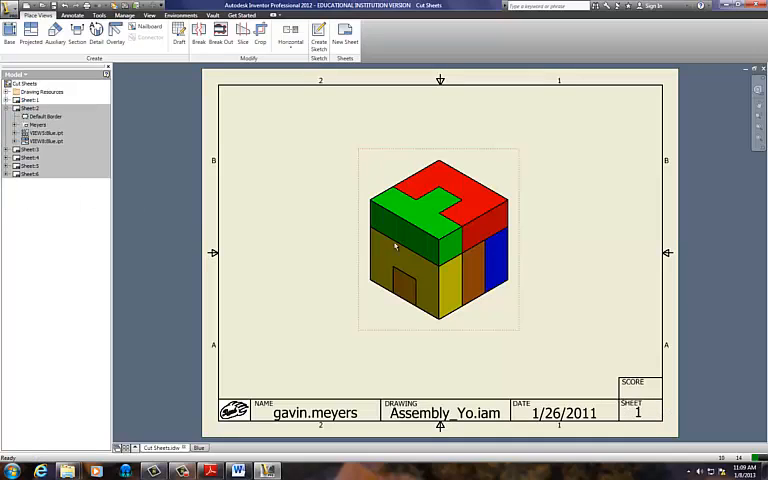
right_click(40, 214)
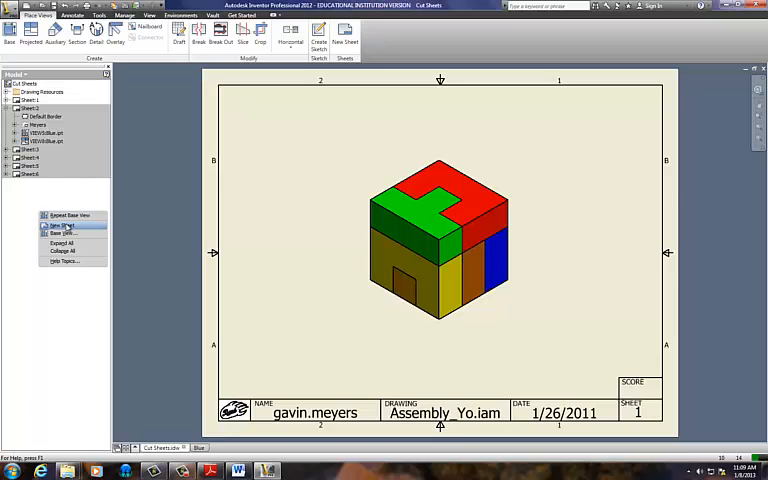
Step: Add a seventh sheet, activate sheet 2 and choose Explosion.ipn for a new base view
left_click(62, 226)
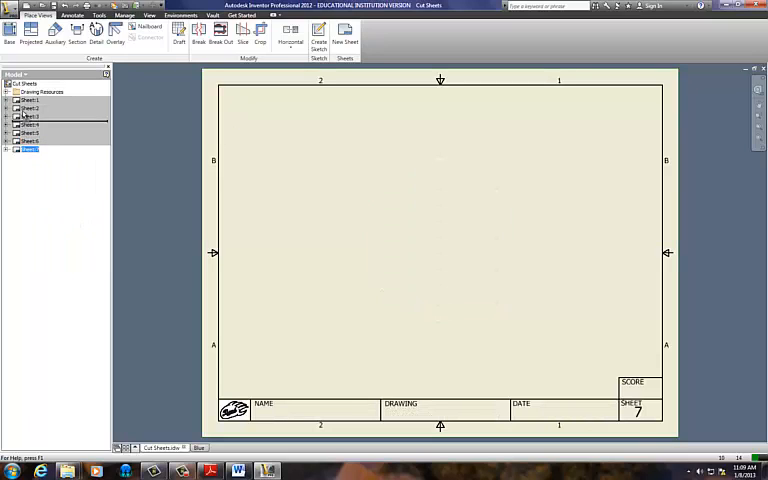
double_click(24, 108)
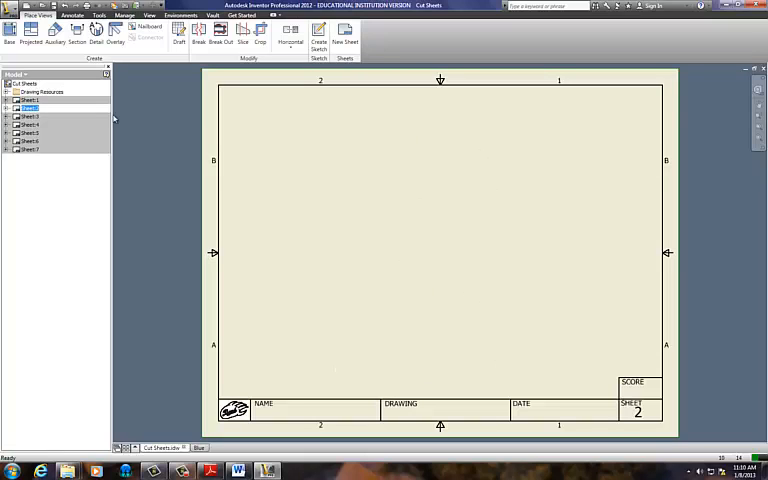
left_click(9, 31)
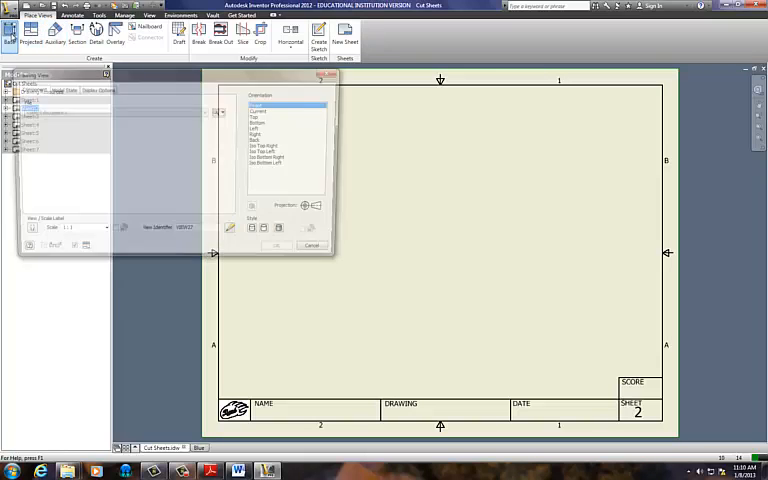
left_click(218, 113)
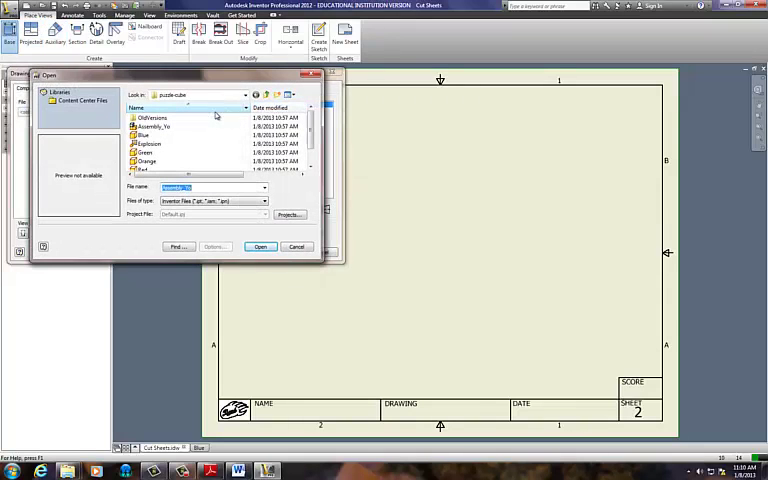
left_click(146, 145)
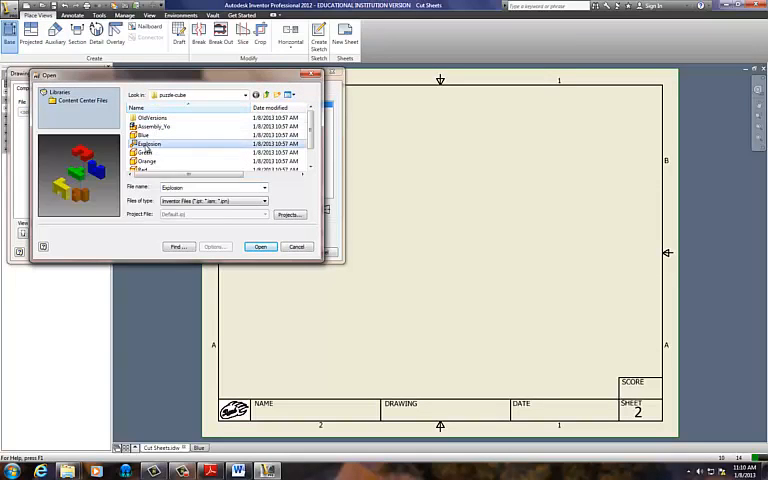
Step: Place the exploded view on sheet 2 in Iso Top Right orientation and reopen its settings
left_click(260, 247)
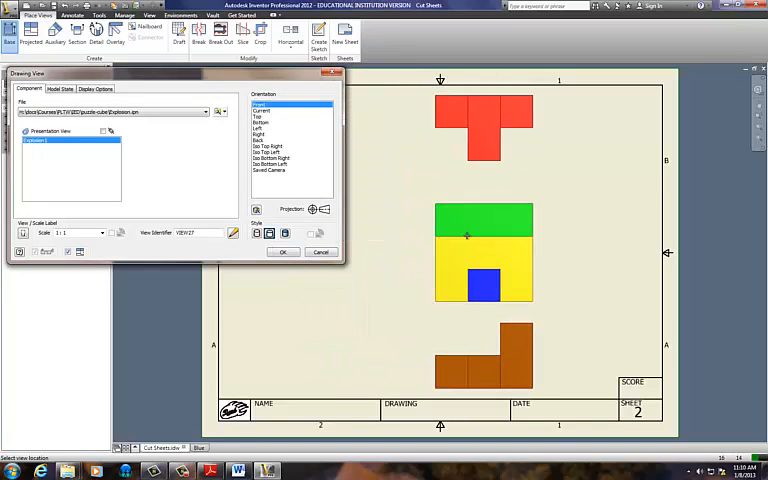
left_click(281, 147)
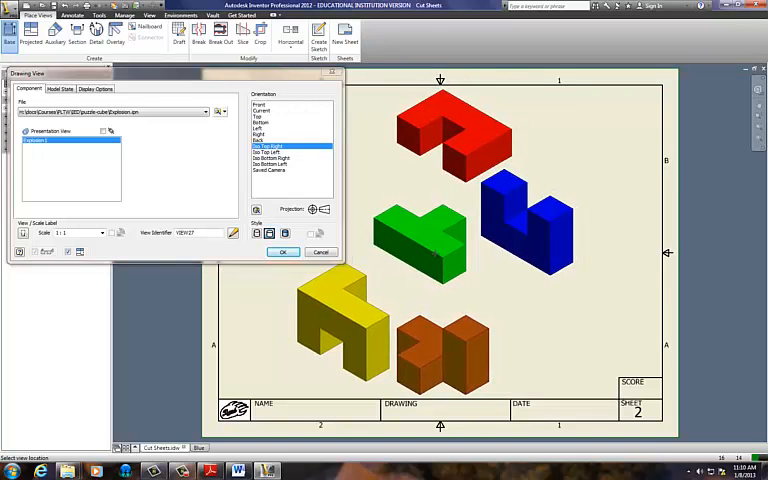
left_click(435, 255)
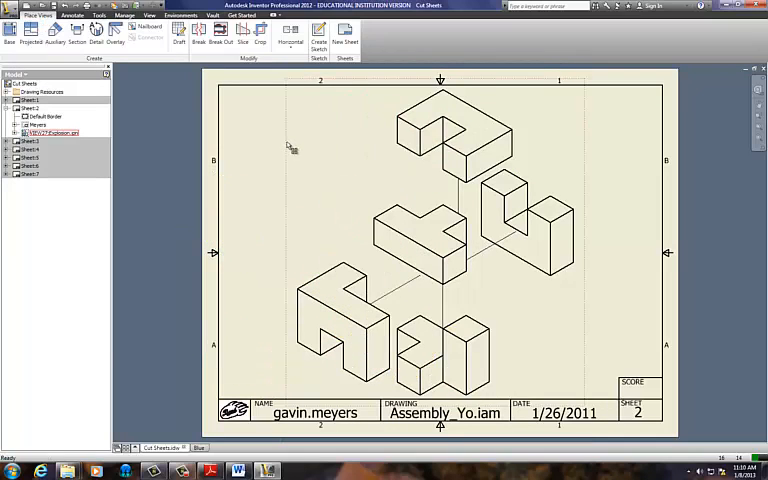
key("Return")
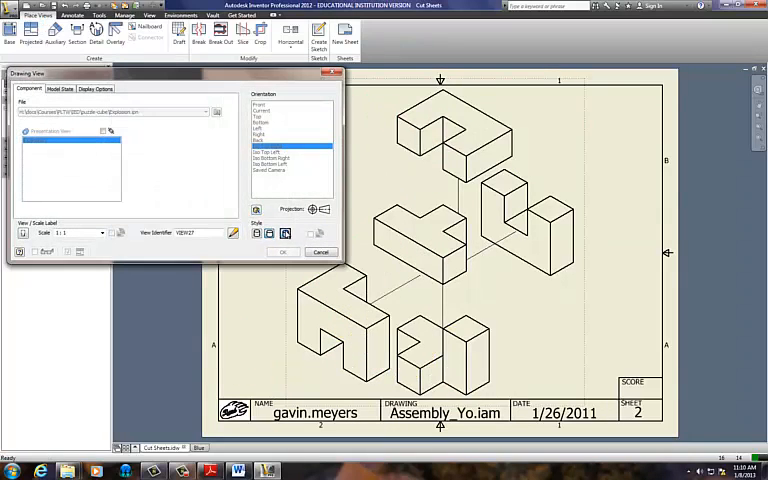
Step: Set the exploded isometric view to Shaded in colour
left_click(293, 252)
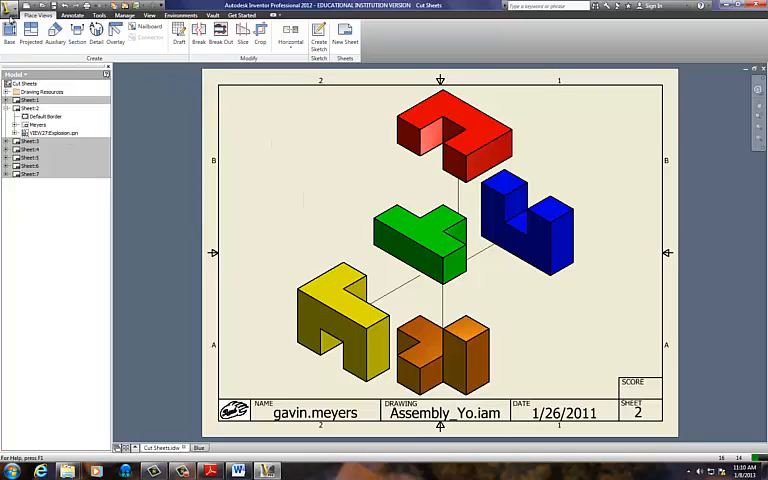
Step: Print the drawing with the network printer, All sheets selected, and show the preview
left_click(10, 8)
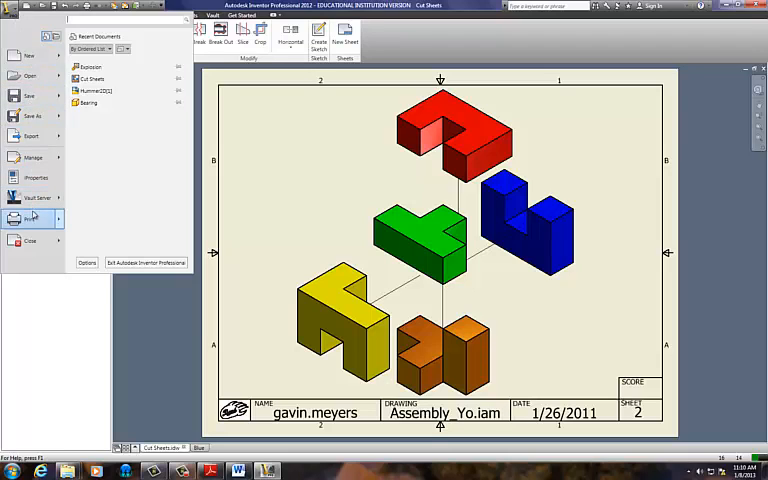
key("Escape")
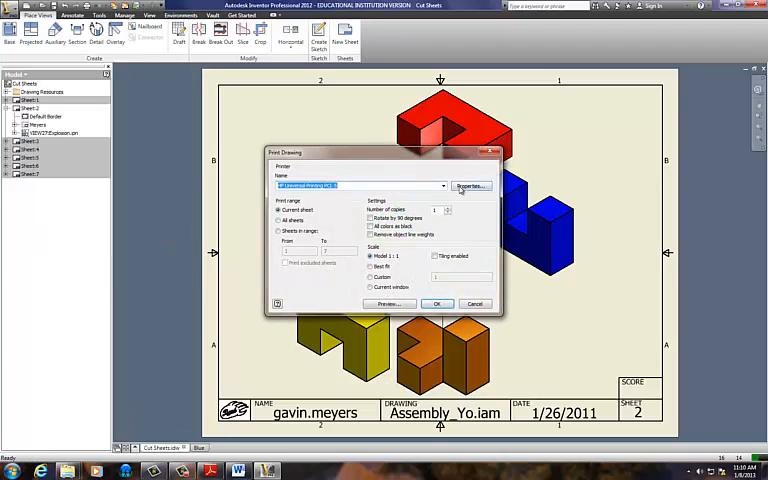
left_click(443, 186)
left_click(434, 194)
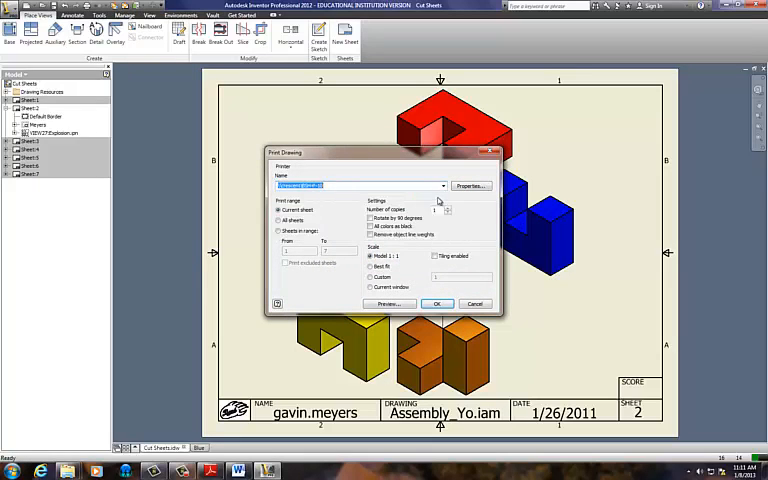
left_click(279, 221)
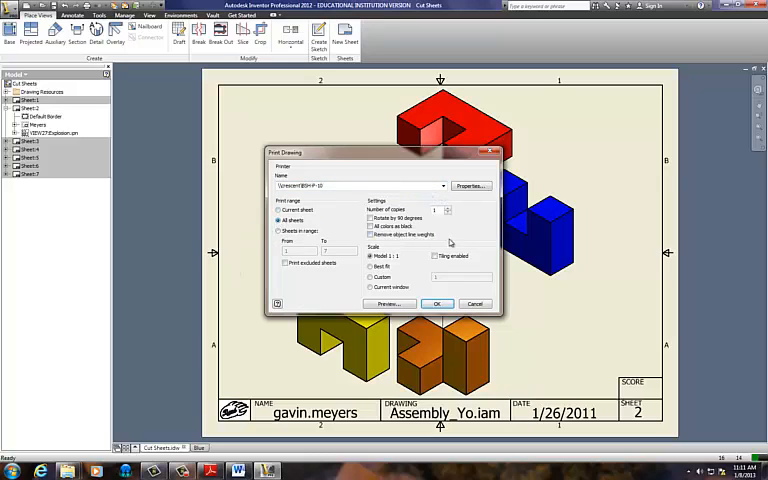
left_click(390, 304)
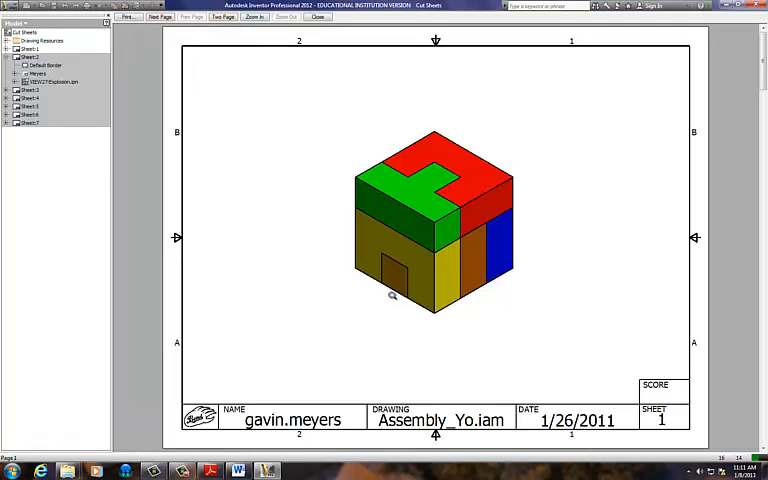
Step: Page through the preview of all seven sheets and close it, returning to sheet 2
left_click(163, 18)
left_click(163, 18)
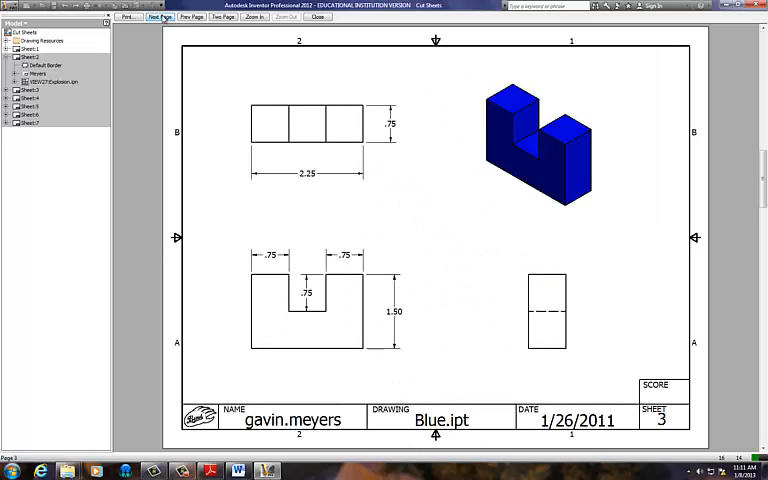
left_click(163, 18)
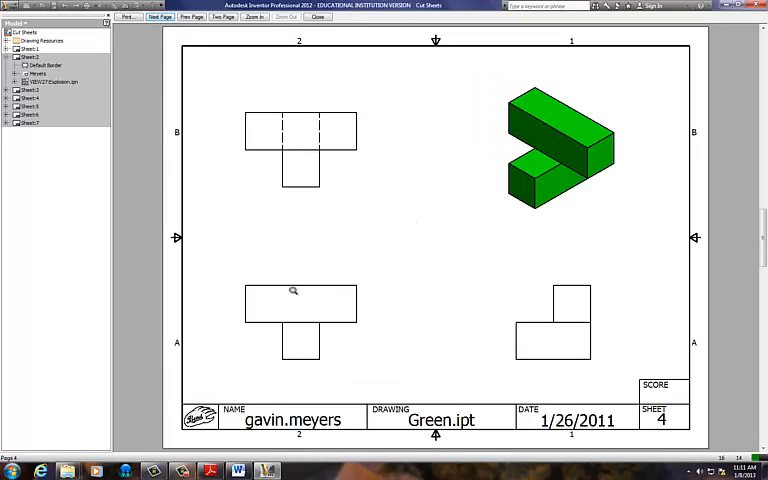
left_click(161, 18)
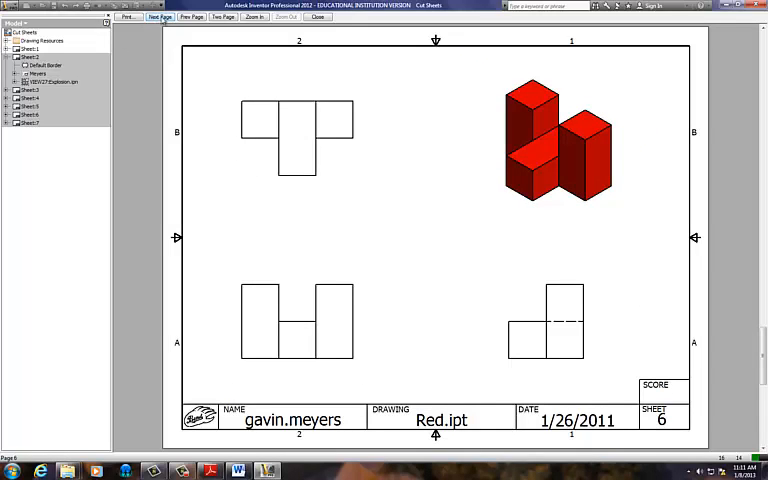
left_click(163, 18)
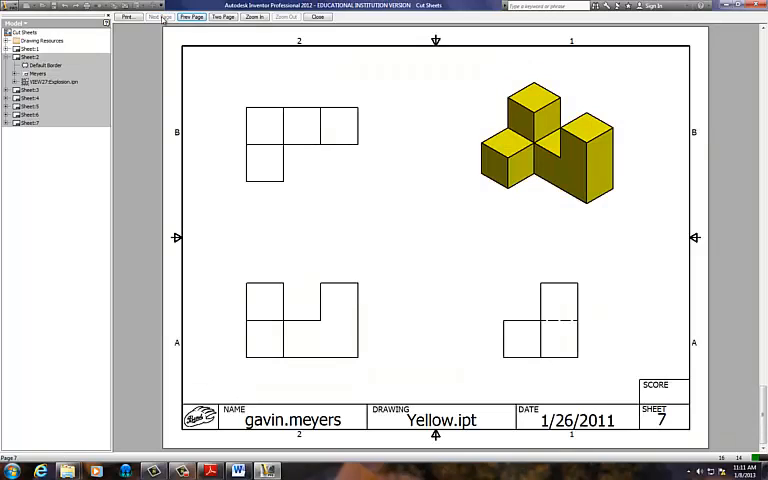
left_click(318, 18)
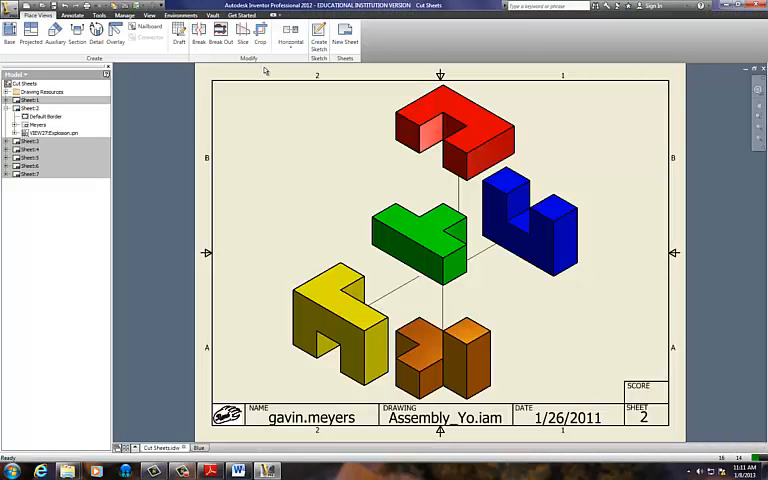
left_click(7, 6)
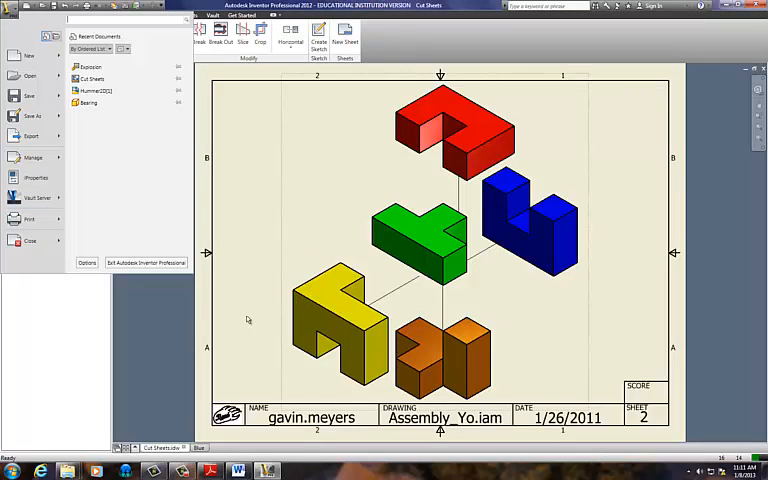
left_click(682, 131)
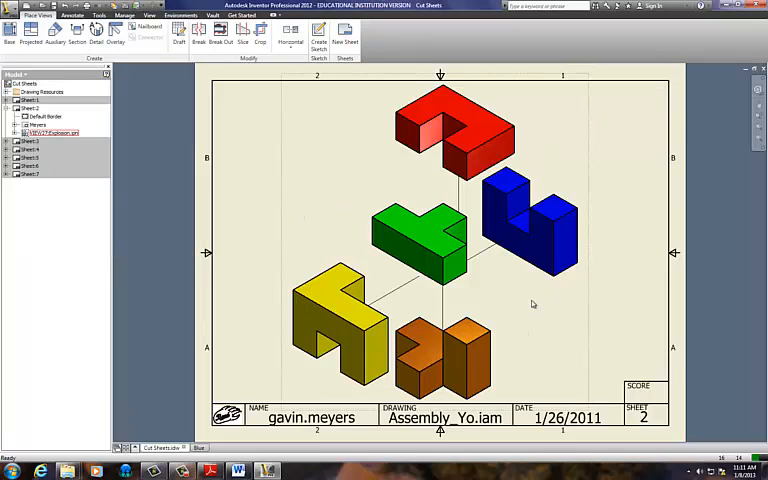